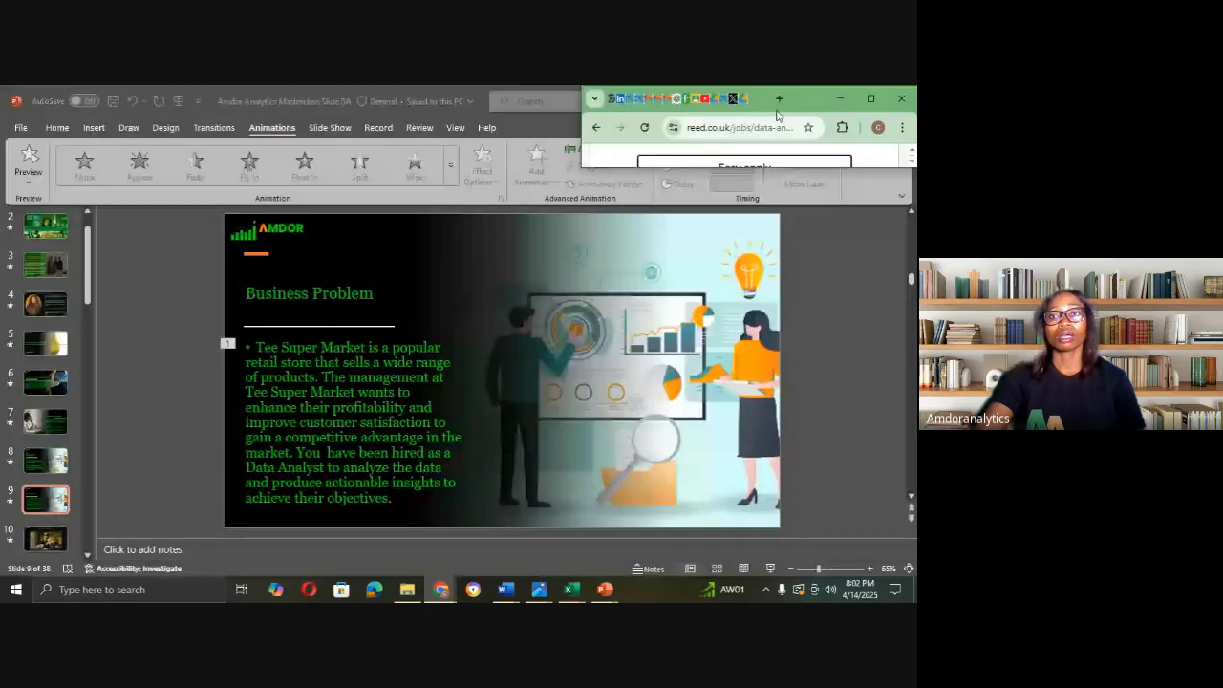
Step: Maximize the Reed.co.uk Data Analyst job listings window and open a new Google tab
click(869, 99)
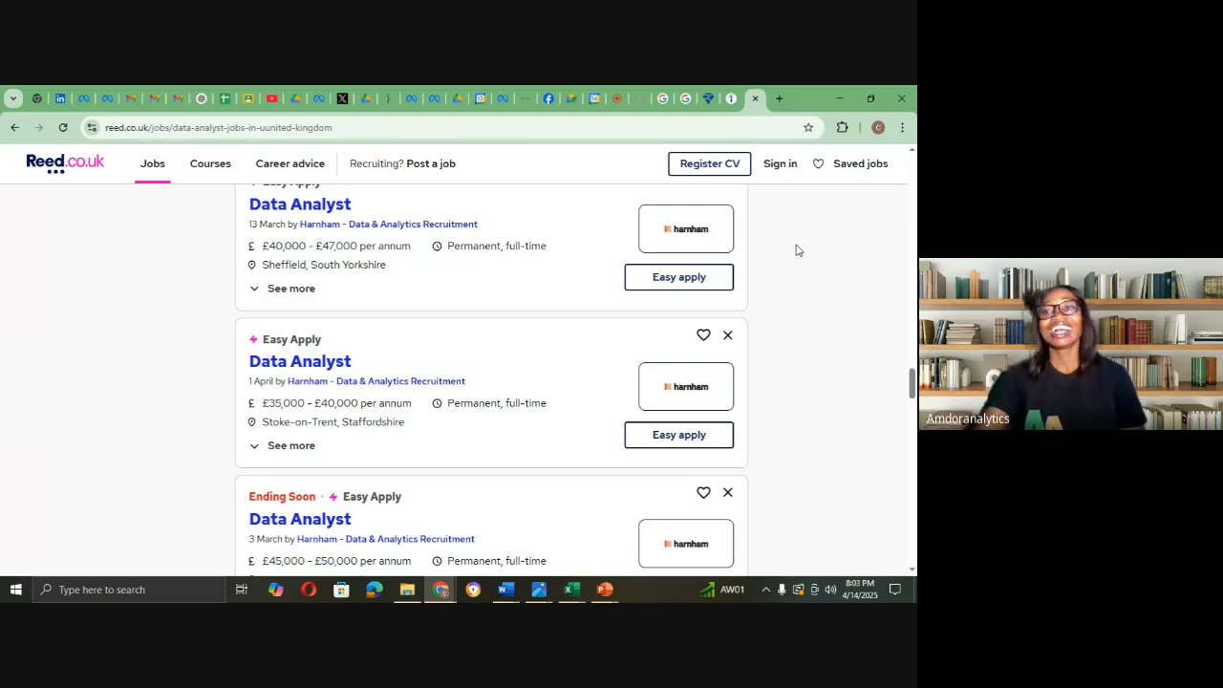
click(779, 99)
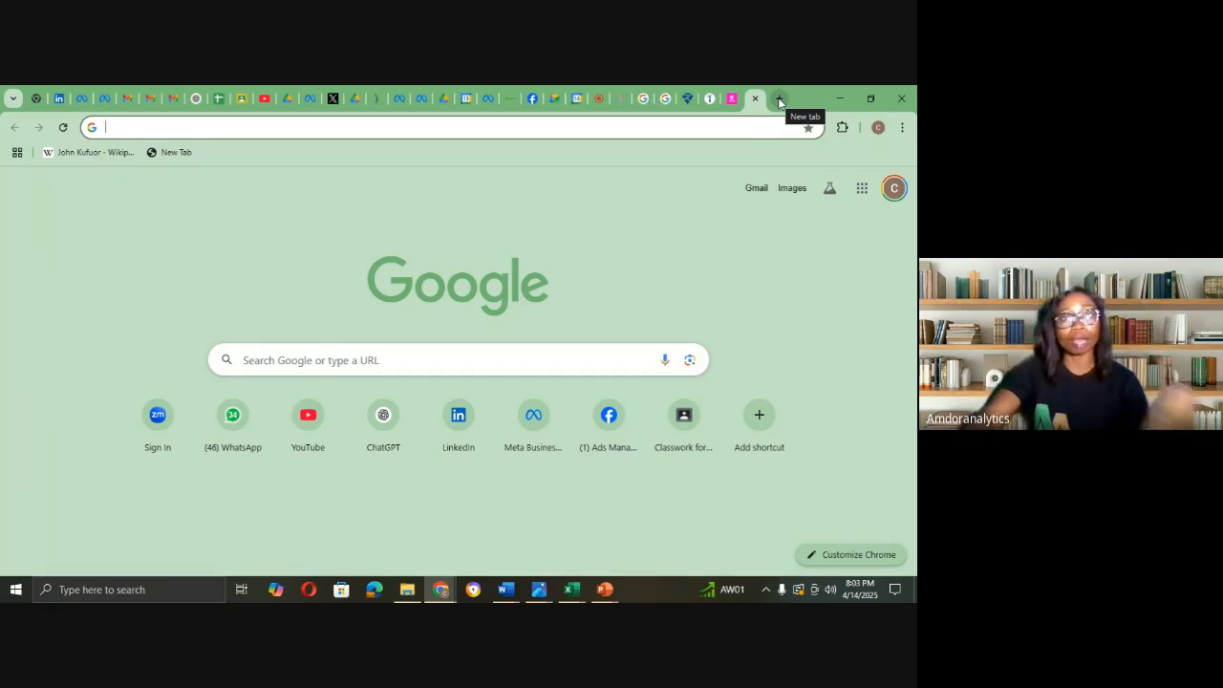
Step: Search Windows for 'POWER' and launch Power BI Desktop from the results
click(116, 589)
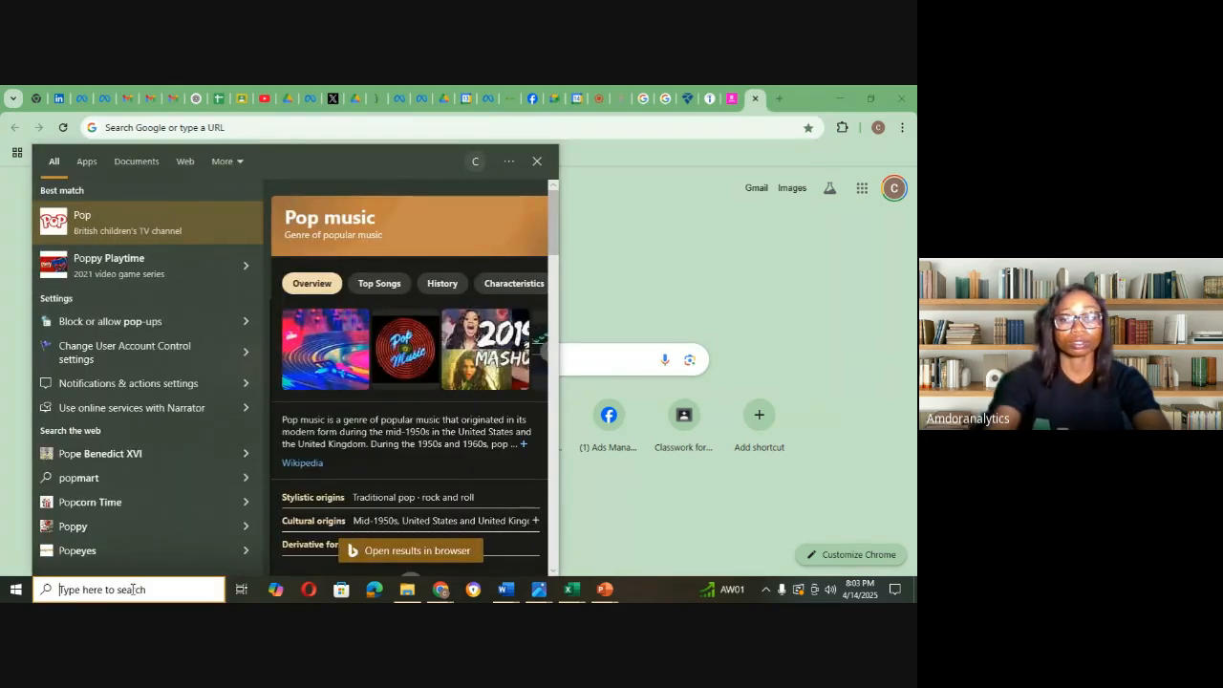
text(POWE)
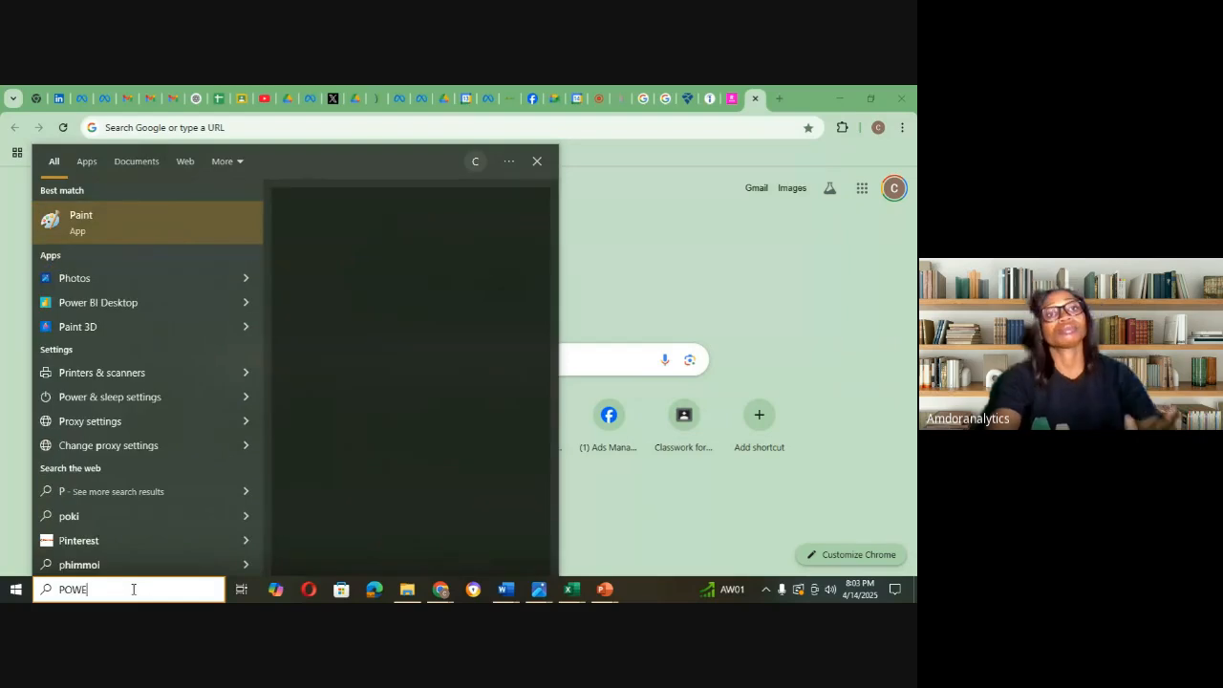
text(R)
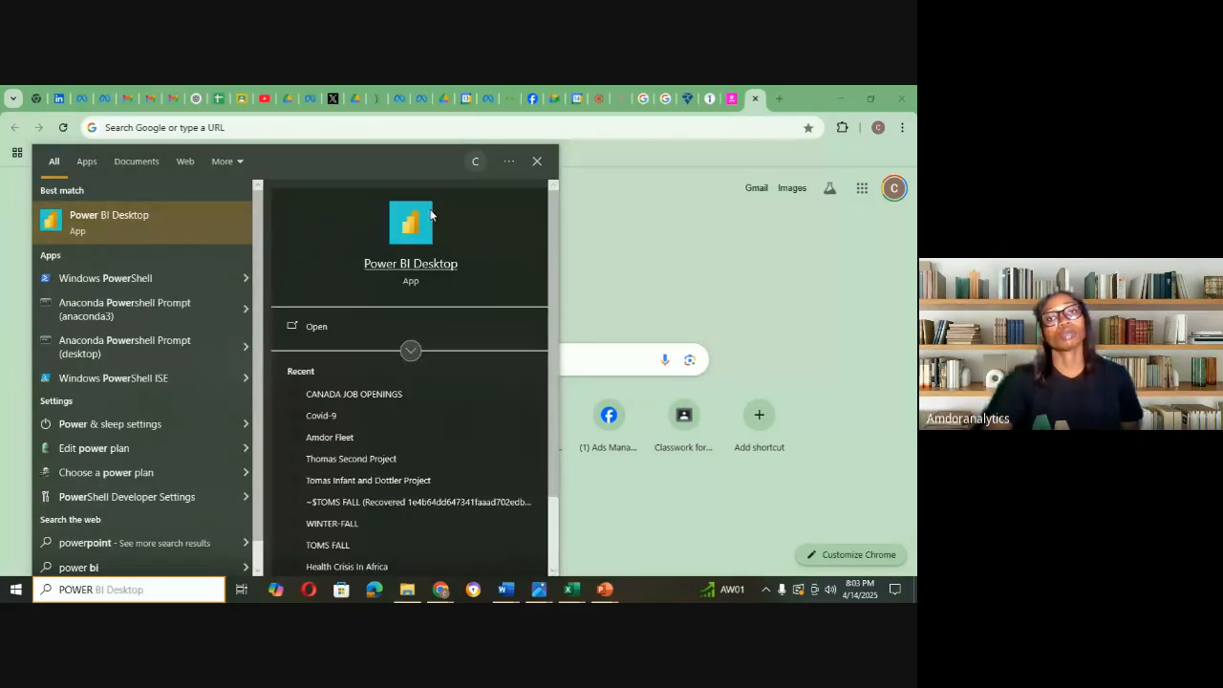
click(413, 273)
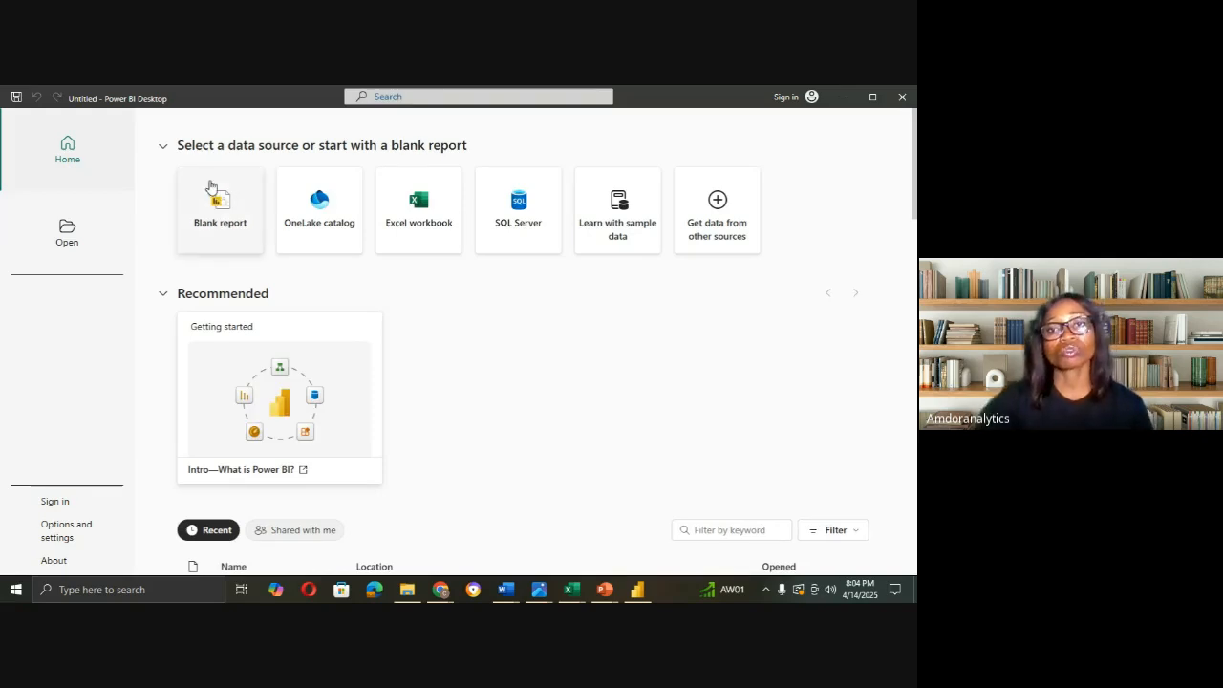
Step: Scroll past the recent files on the Home screen and start a Blank report
scroll(212, 186, down, 10)
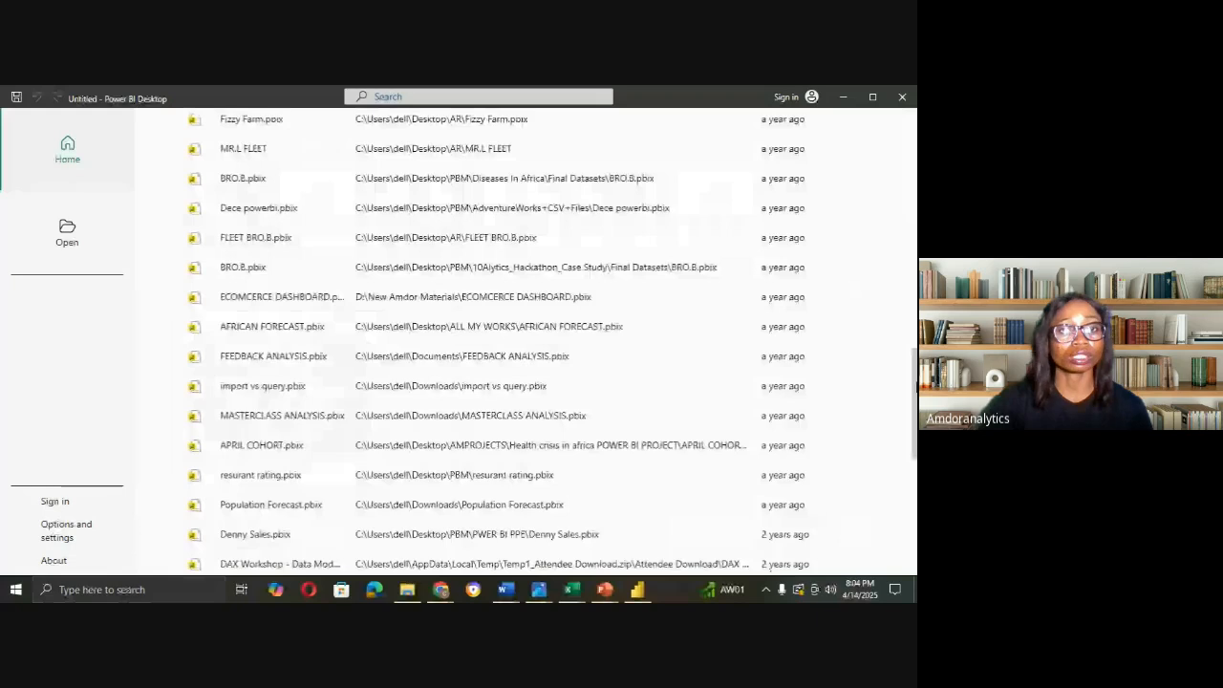
scroll(478, 335, down, 3)
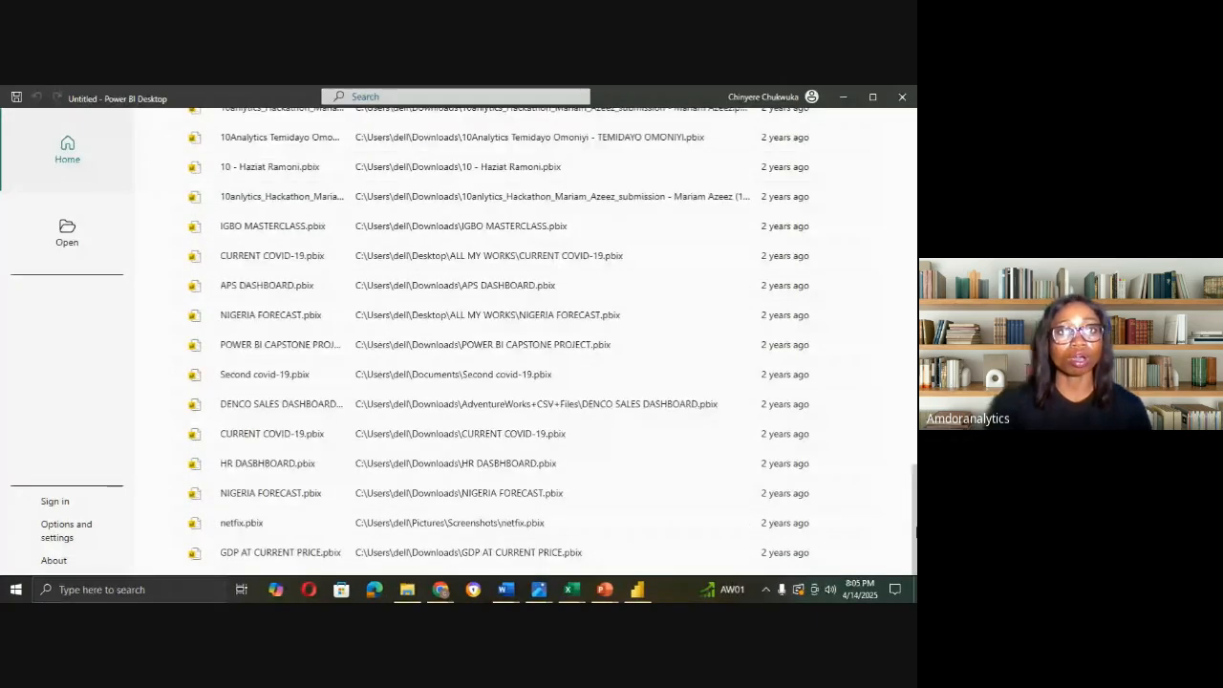
drag(915, 530, 915, 134)
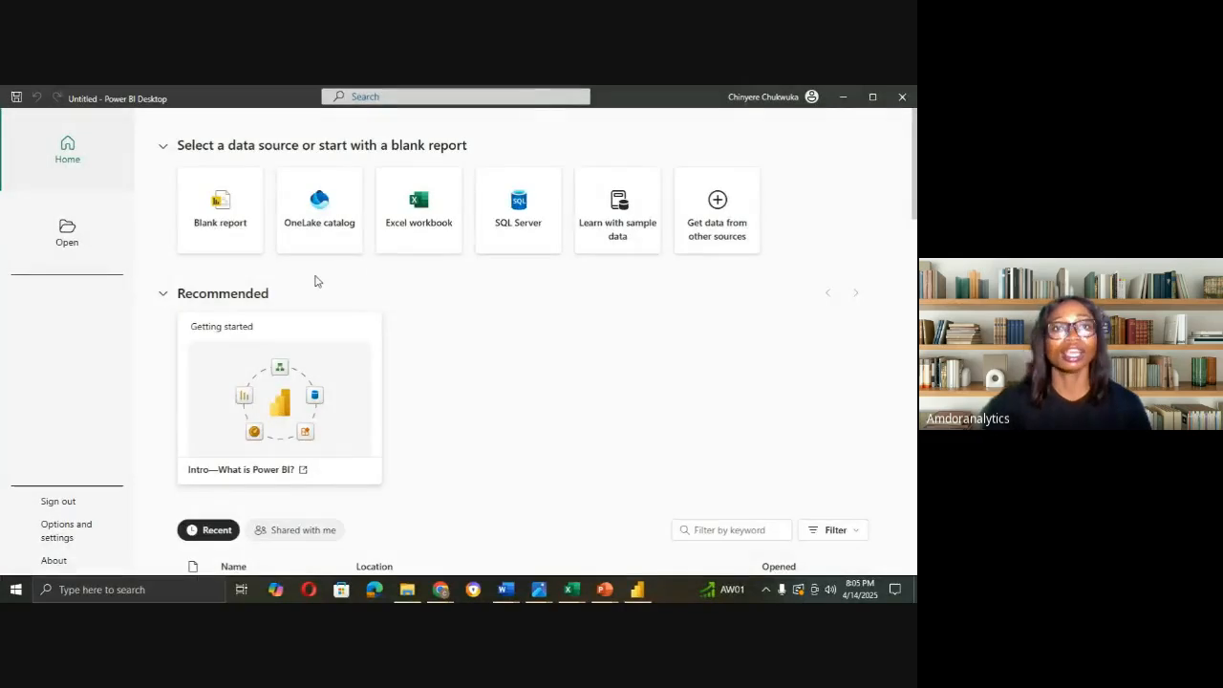
click(227, 219)
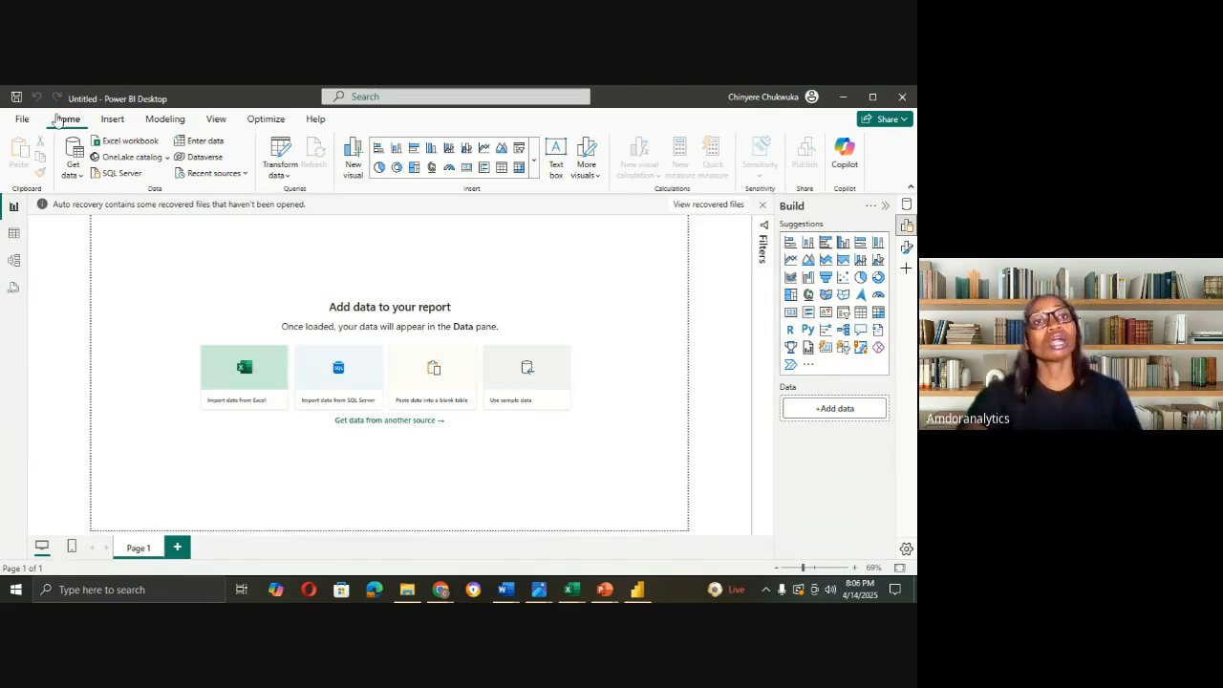
Step: Import SuperStoreSalesDataset from the Downloads folder as an Excel workbook data source
click(79, 177)
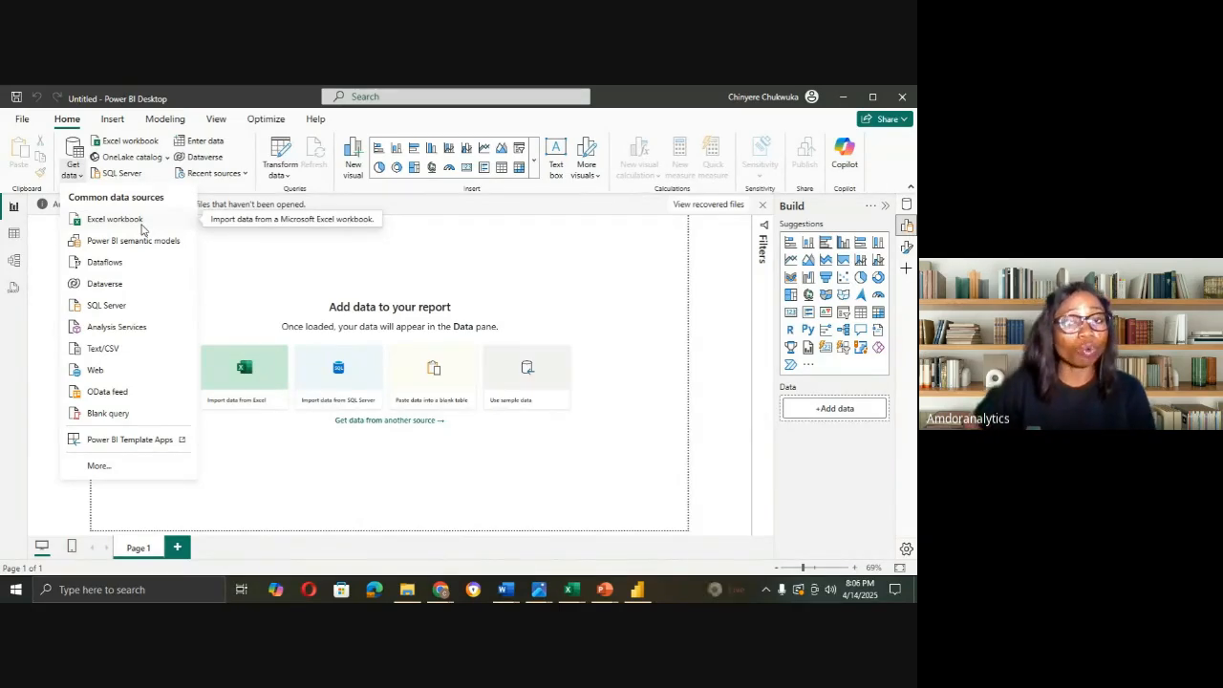
click(120, 220)
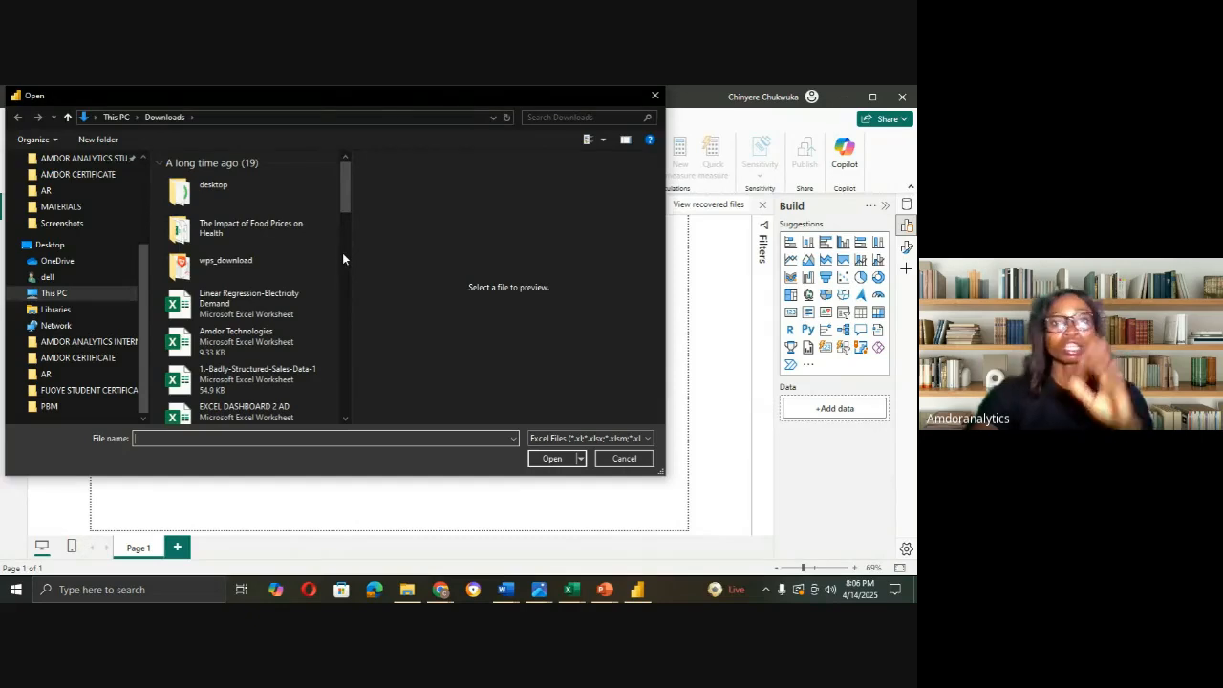
drag(343, 194, 352, 392)
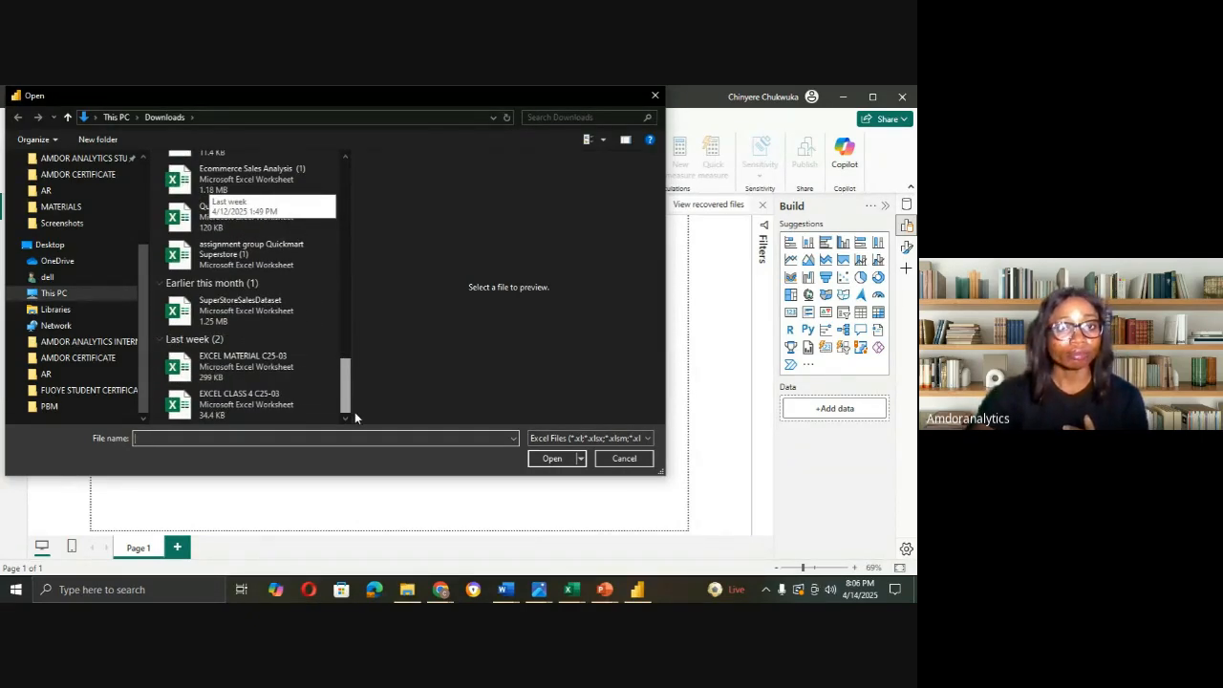
click(246, 314)
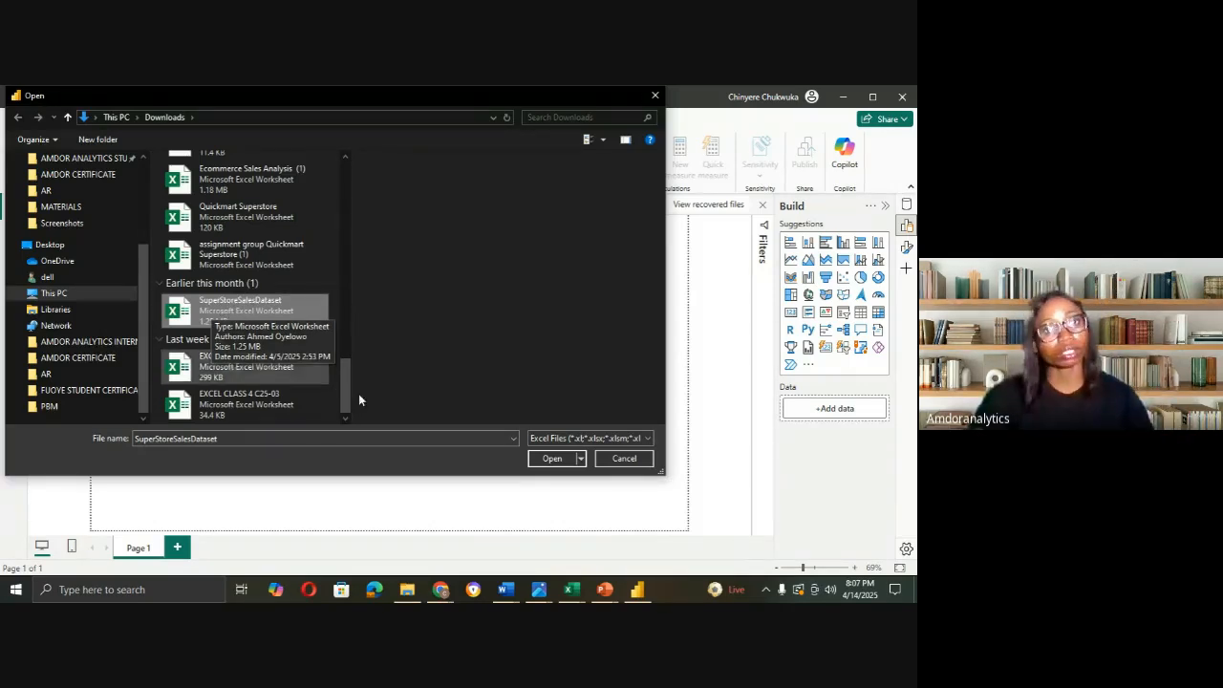
click(550, 463)
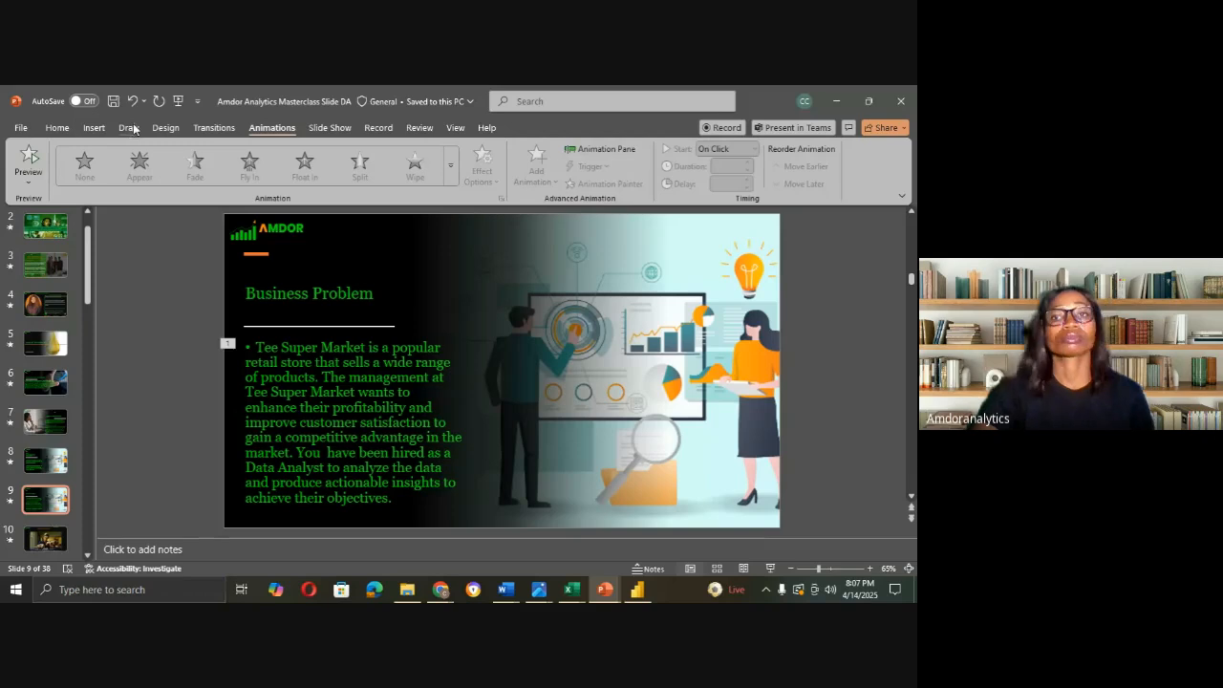
Step: With the ink pens, annotate slide 9 with 'ETL', an arrow, and the word 'Extract'
click(128, 127)
mouse_move(653, 228)
mouse_down()
mouse_move(642, 259)
mouse_move(675, 258)
mouse_move(666, 244)
mouse_move(687, 258)
mouse_move(696, 231)
mouse_move(709, 232)
mouse_move(709, 250)
mouse_move(739, 251)
mouse_up()
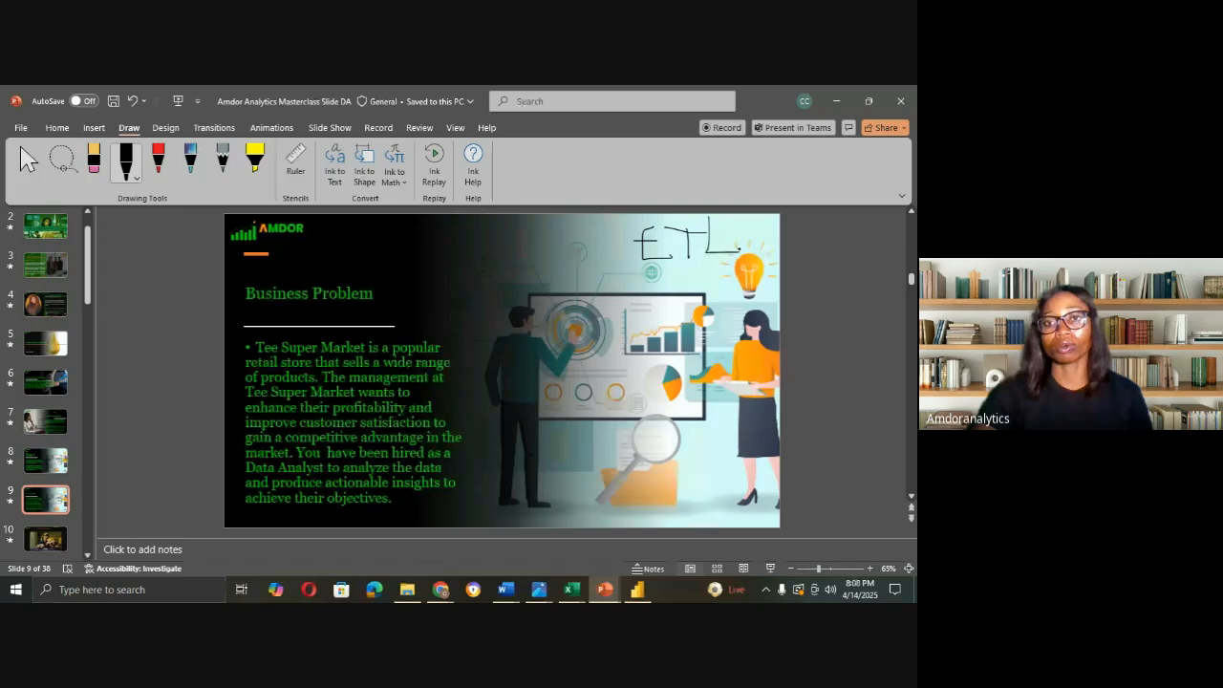
mouse_move(651, 271)
mouse_down()
mouse_move(632, 349)
mouse_move(650, 340)
mouse_move(617, 390)
mouse_up()
mouse_move(594, 345)
mouse_down()
mouse_move(611, 350)
mouse_move(613, 380)
mouse_up()
drag(615, 354, 630, 379)
mouse_move(628, 365)
mouse_down()
mouse_move(665, 360)
mouse_move(663, 375)
mouse_up()
drag(676, 363, 672, 377)
drag(684, 335, 682, 378)
drag(679, 348, 688, 346)
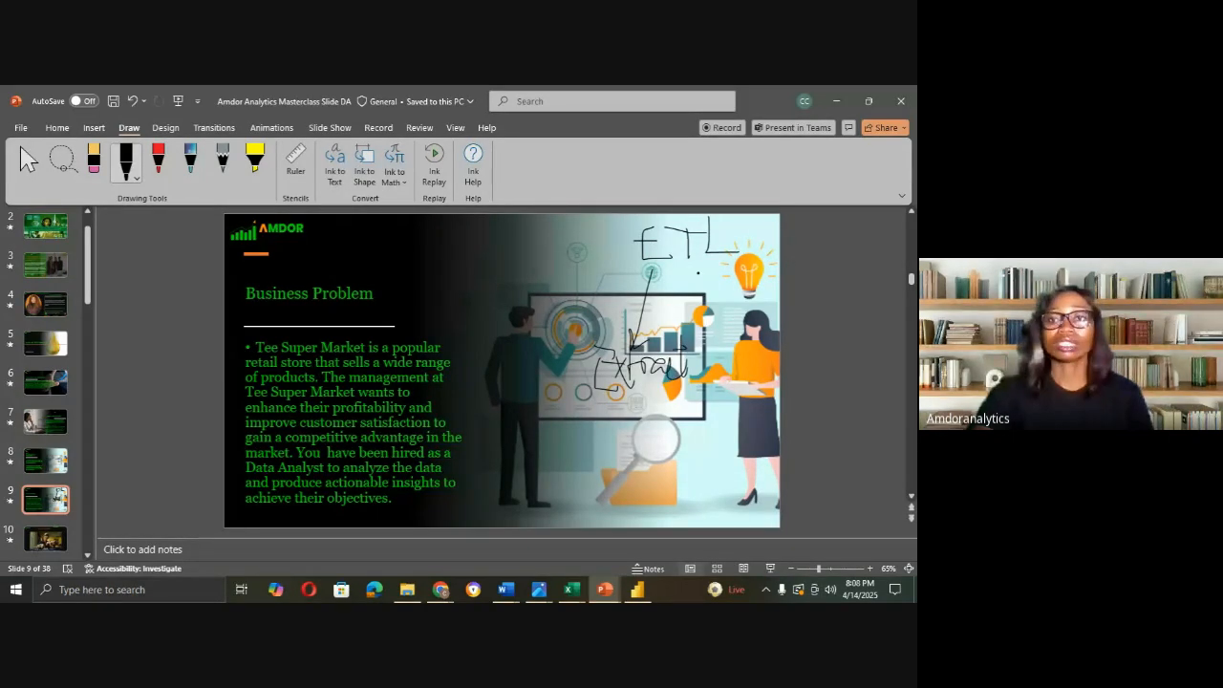
Step: Add the remaining ETL arrows and labels including 'Load', then return to Power BI's Navigator
mouse_move(700, 271)
mouse_down()
mouse_move(705, 328)
mouse_move(734, 354)
mouse_move(738, 321)
mouse_up()
mouse_move(741, 346)
mouse_down()
mouse_move(749, 331)
mouse_move(793, 342)
mouse_move(810, 366)
mouse_move(820, 337)
mouse_move(848, 336)
mouse_up()
mouse_move(757, 246)
mouse_down()
mouse_move(827, 246)
mouse_move(818, 262)
mouse_up()
mouse_move(841, 215)
mouse_down()
mouse_move(860, 260)
mouse_move(885, 264)
mouse_move(893, 244)
mouse_move(896, 261)
mouse_up()
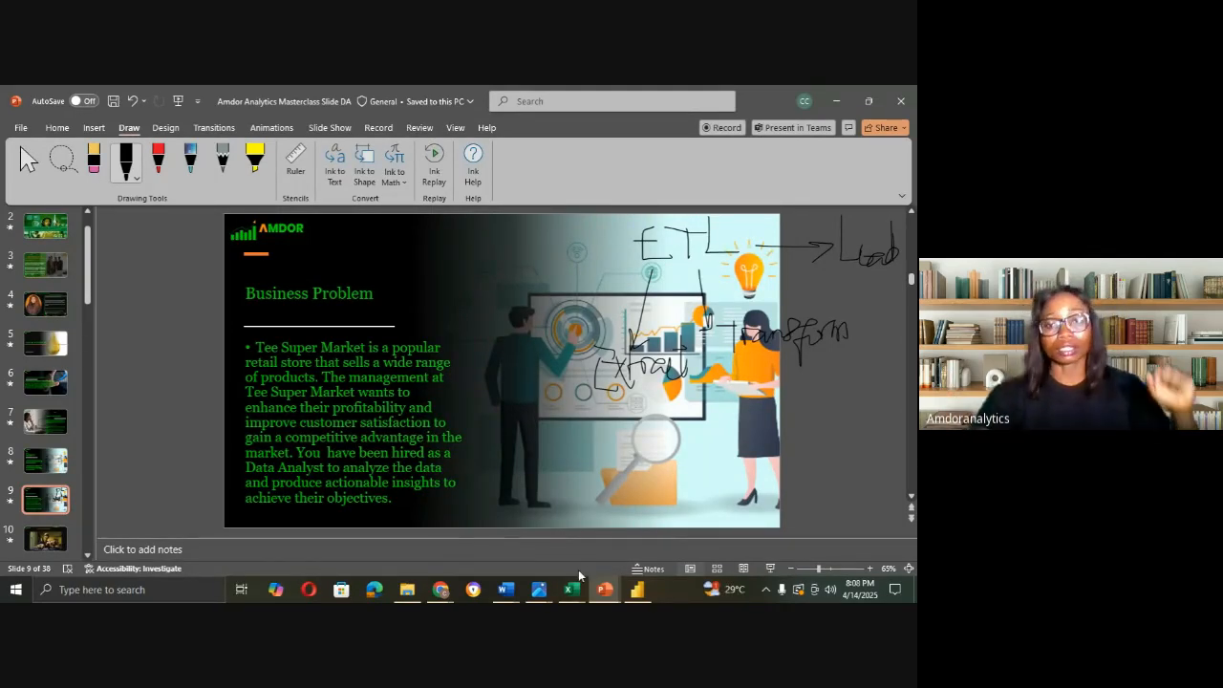
click(612, 592)
click(635, 591)
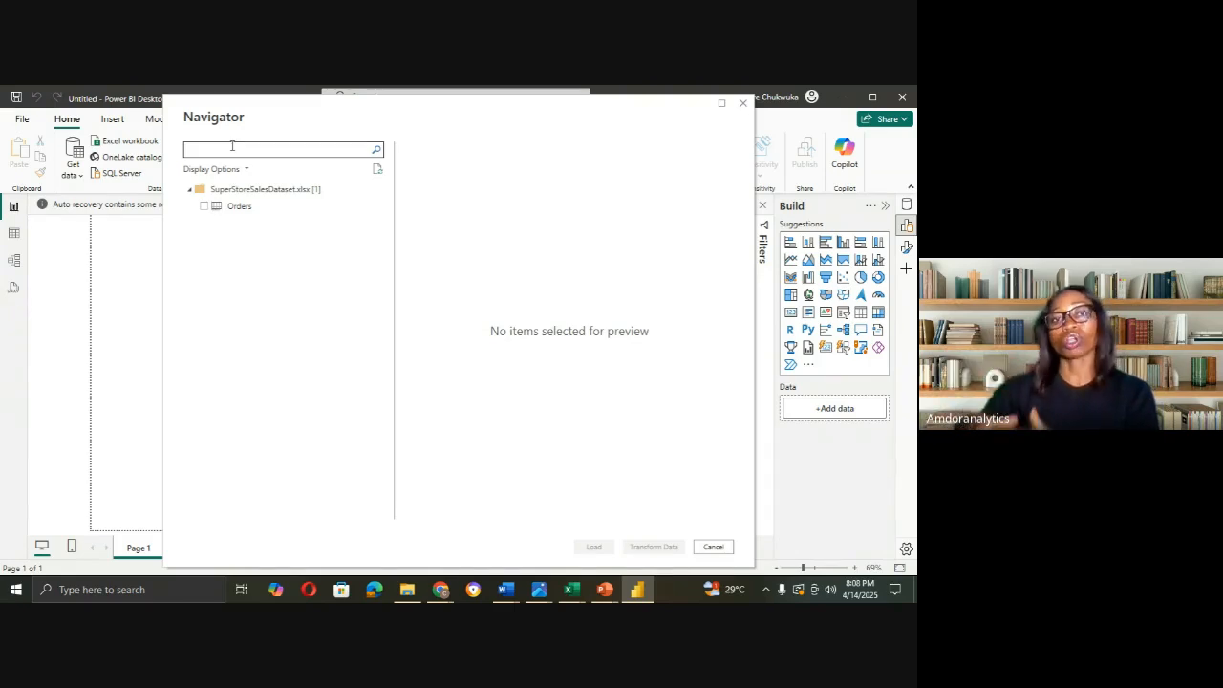
Step: Preview the Orders sheet of SuperStoreSalesDataset.xlsx and tick it for import
click(269, 209)
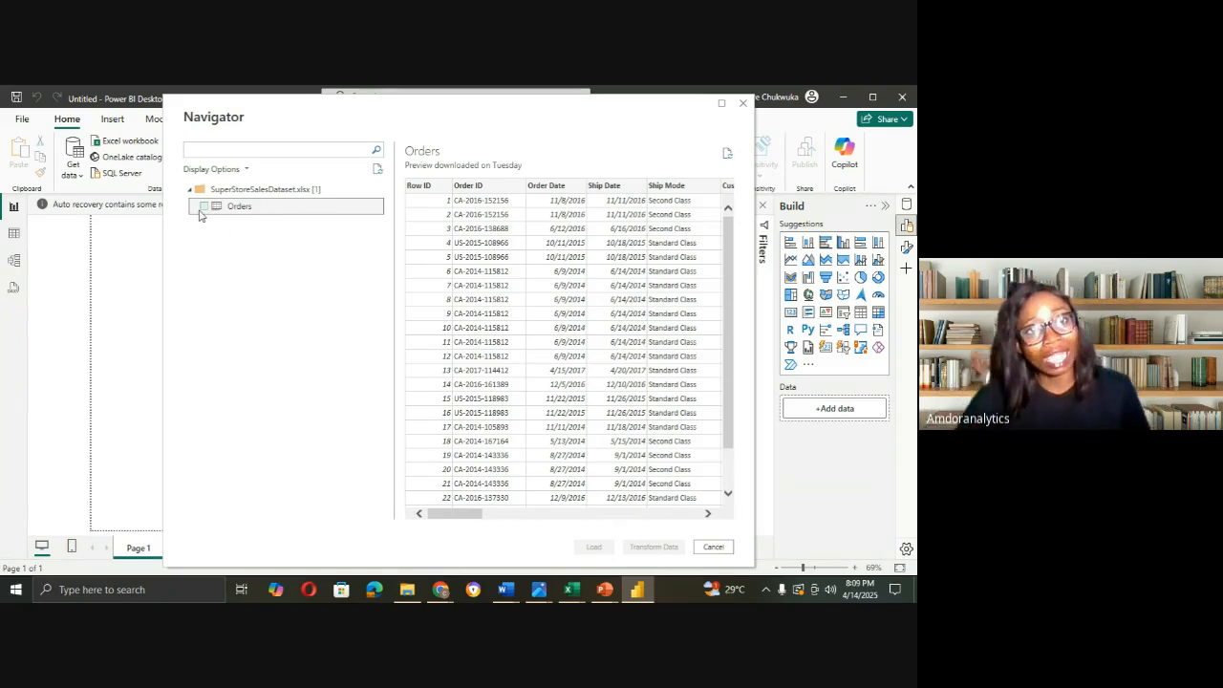
click(203, 208)
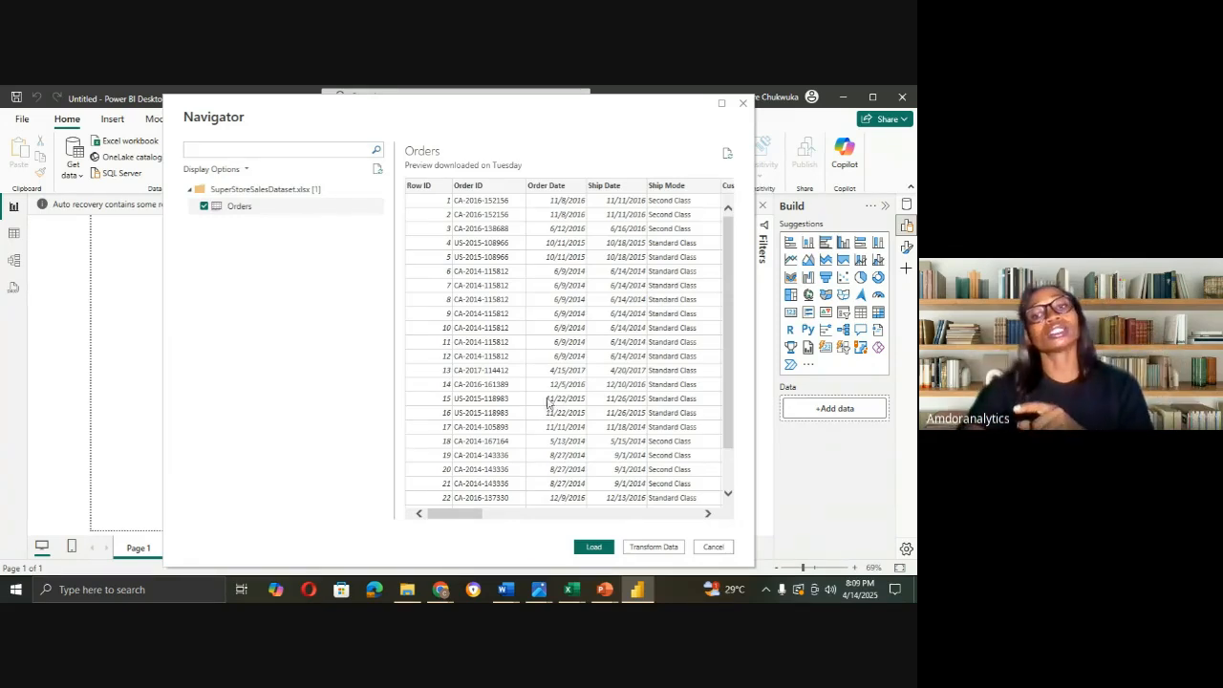
Step: Open the Orders data in the Power Query Editor and bring up the column profiling scope choice
click(653, 547)
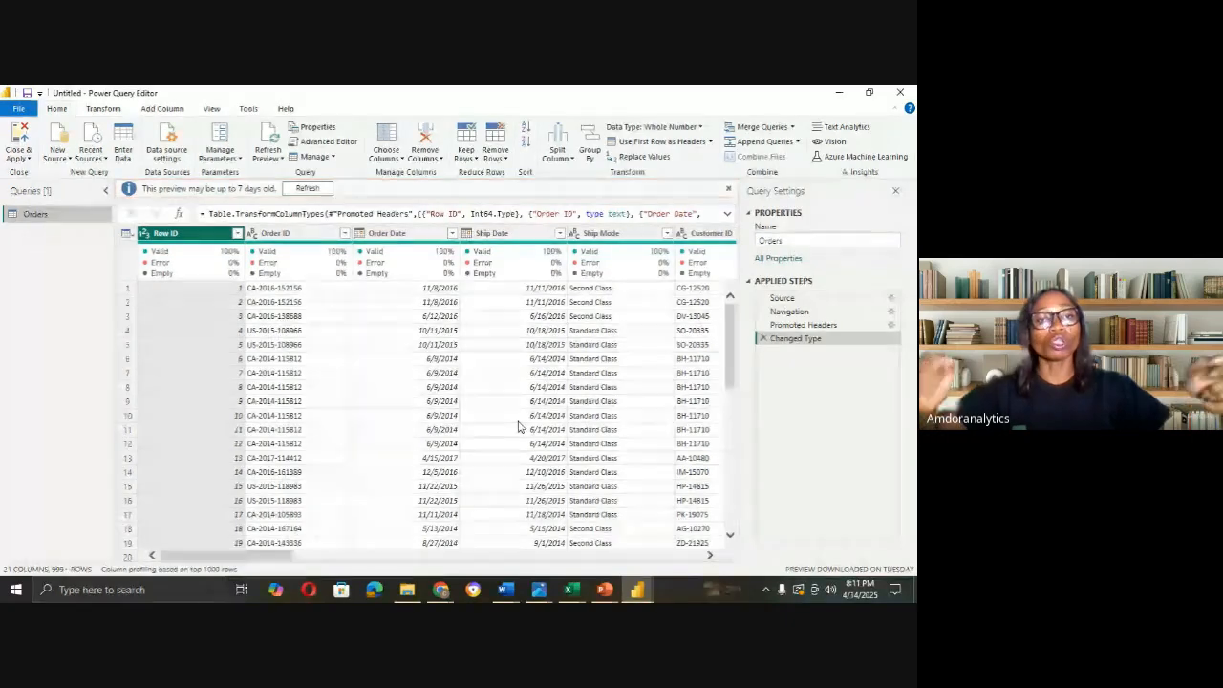
click(143, 570)
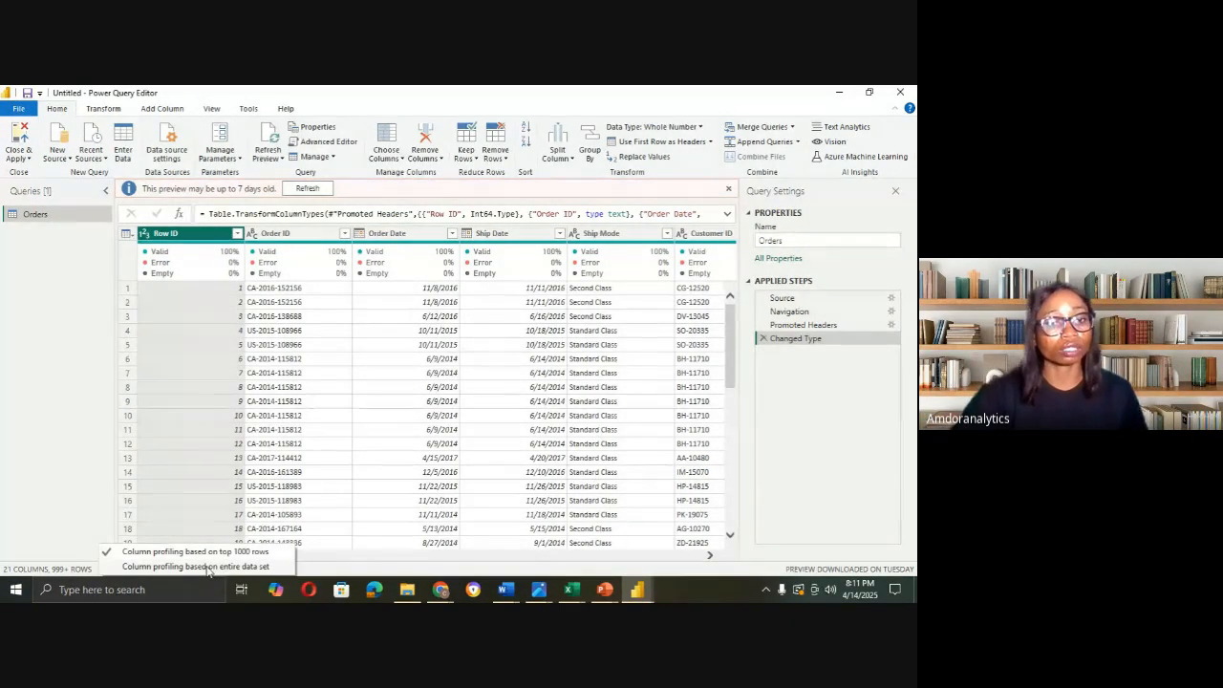
Step: Base column profiling on the entire data set and check columns showing 9994 valid values
click(207, 567)
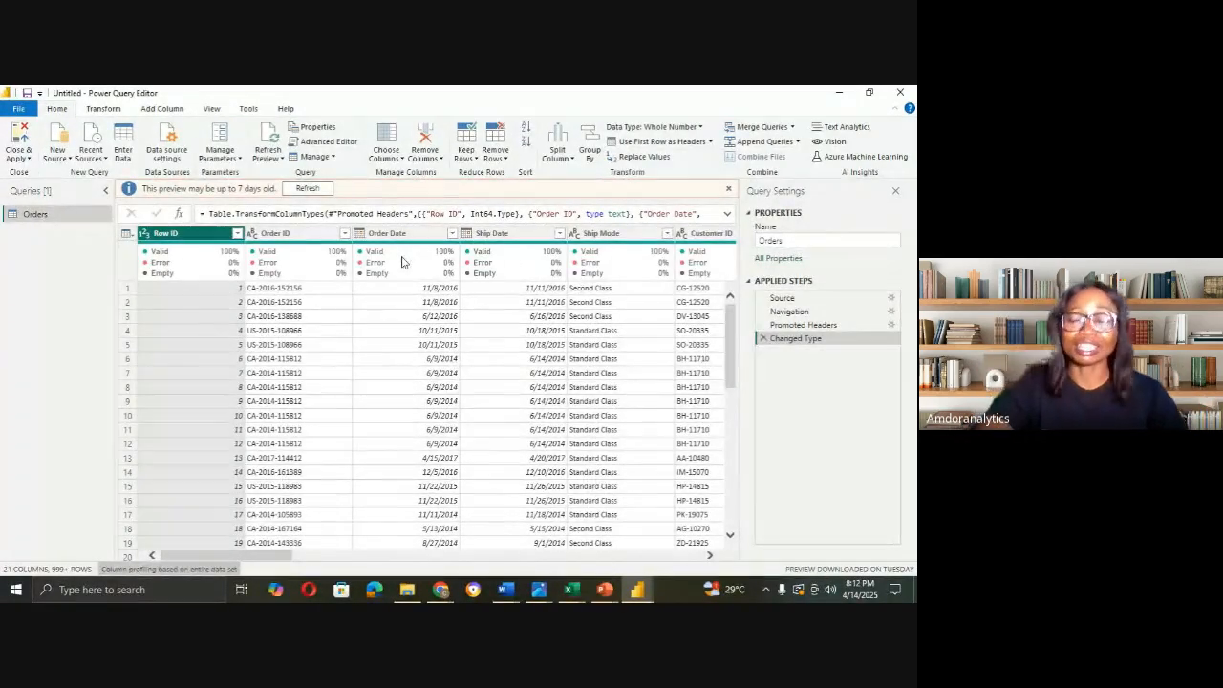
mouse_move(401, 262)
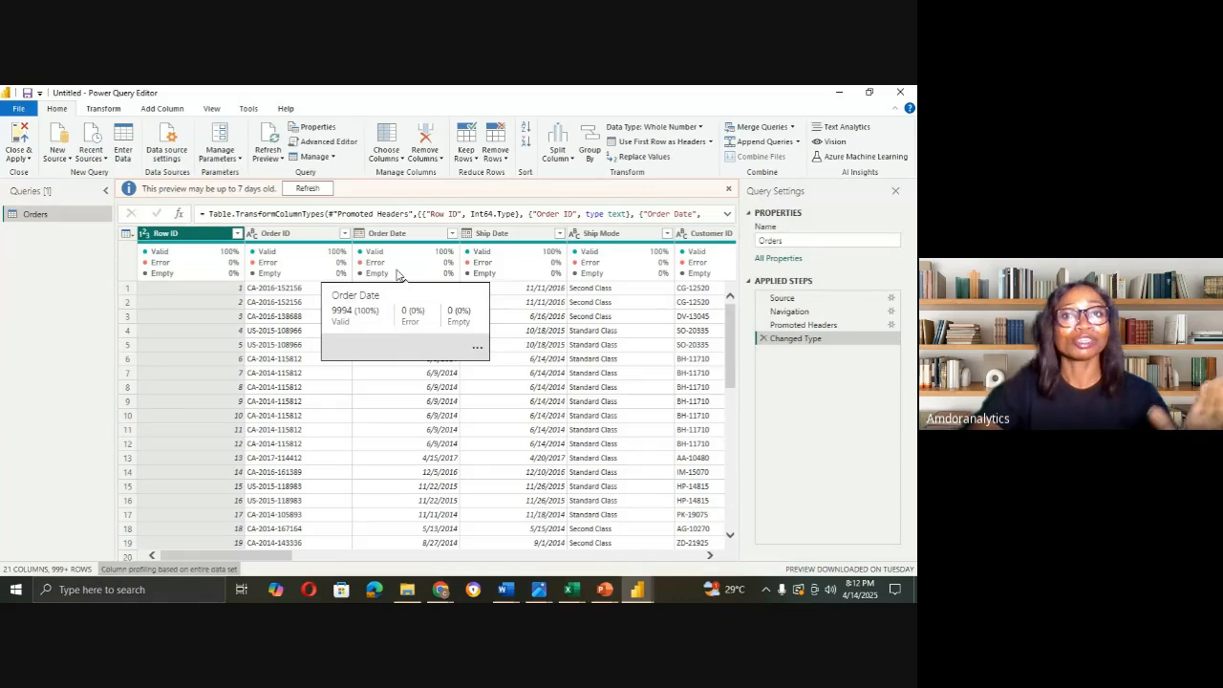
drag(279, 556, 342, 558)
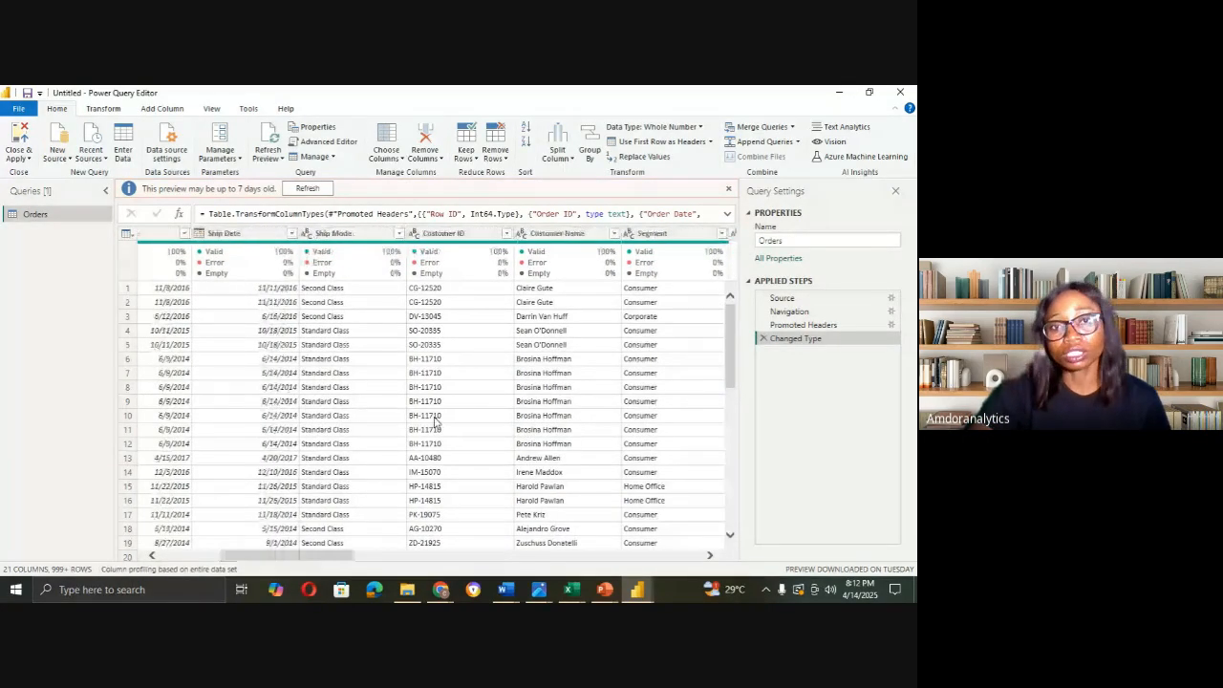
mouse_move(487, 250)
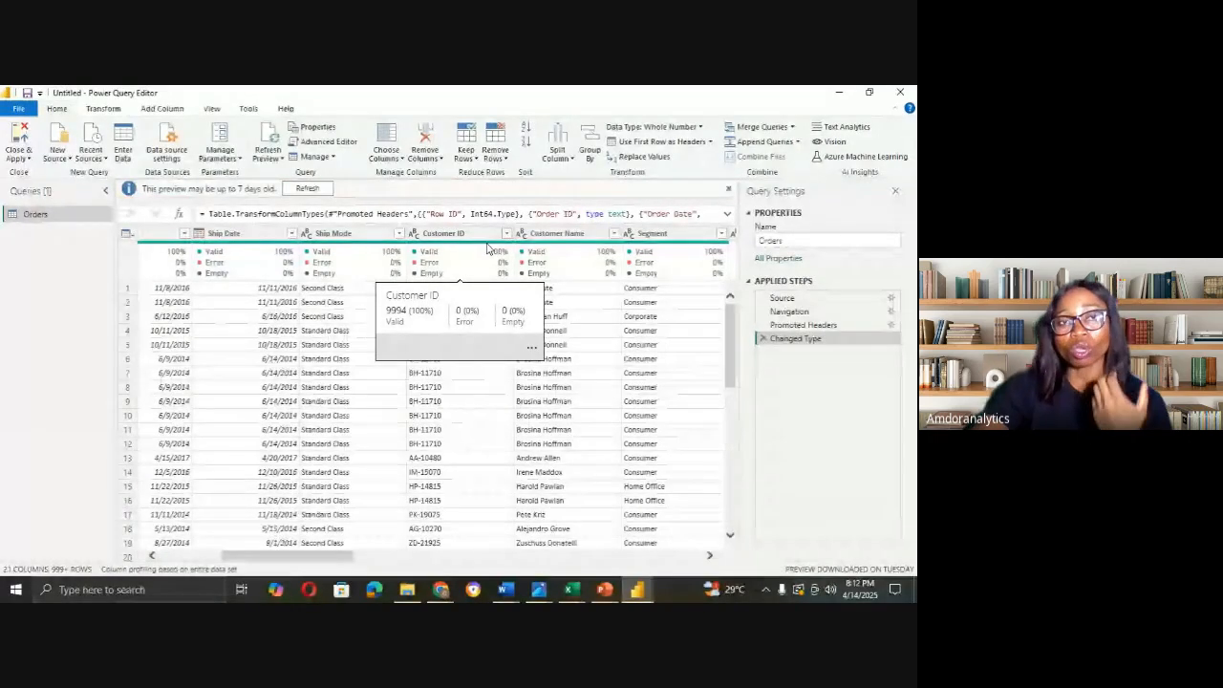
Step: Turn Column quality off and back on in the View tab's data preview options
click(221, 111)
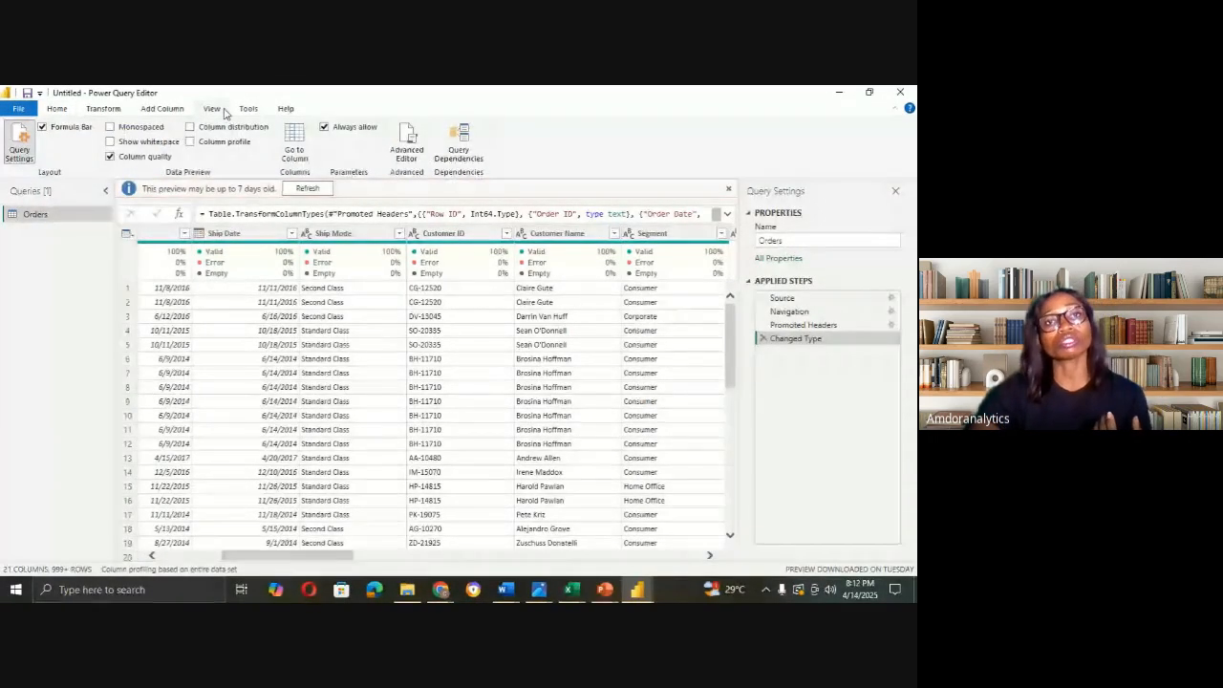
click(110, 156)
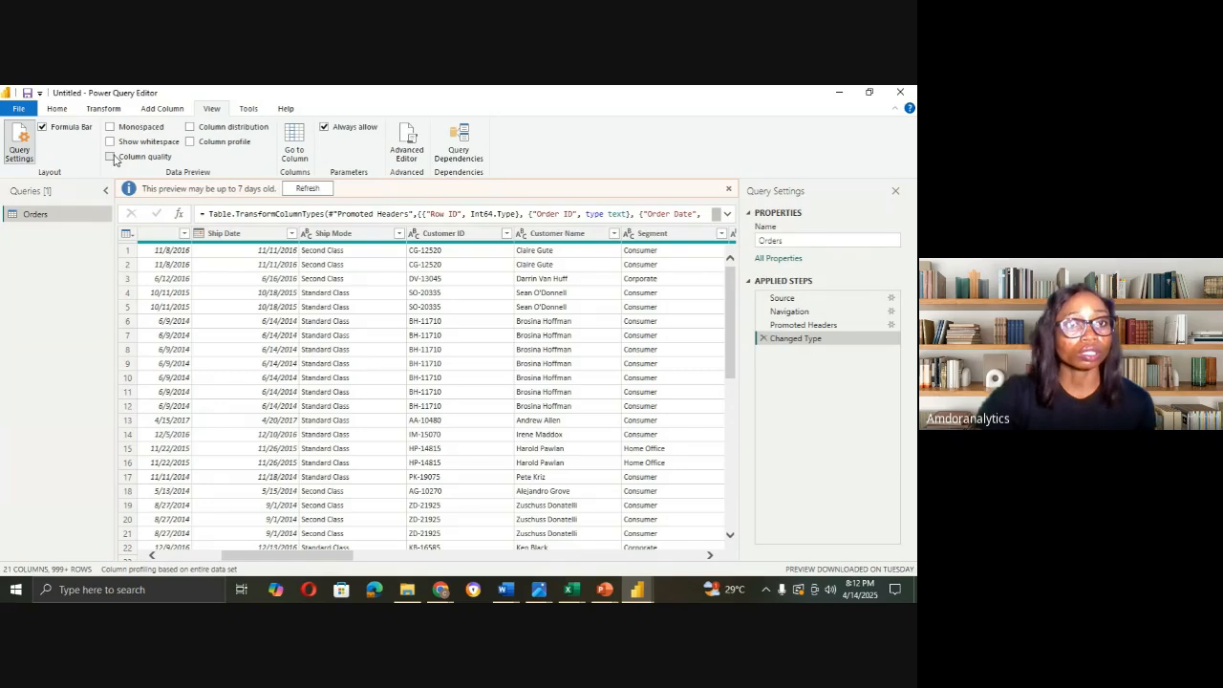
click(110, 157)
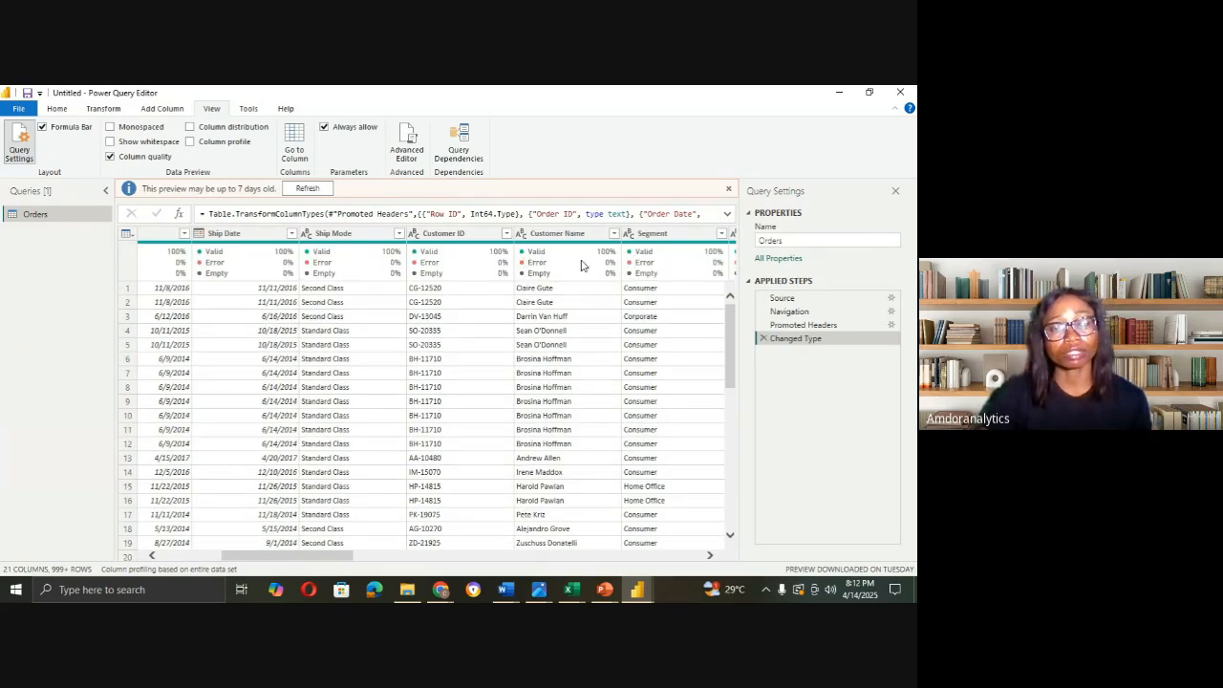
Step: Scroll right to the Sales column and open its sort and filter list
drag(350, 558, 682, 571)
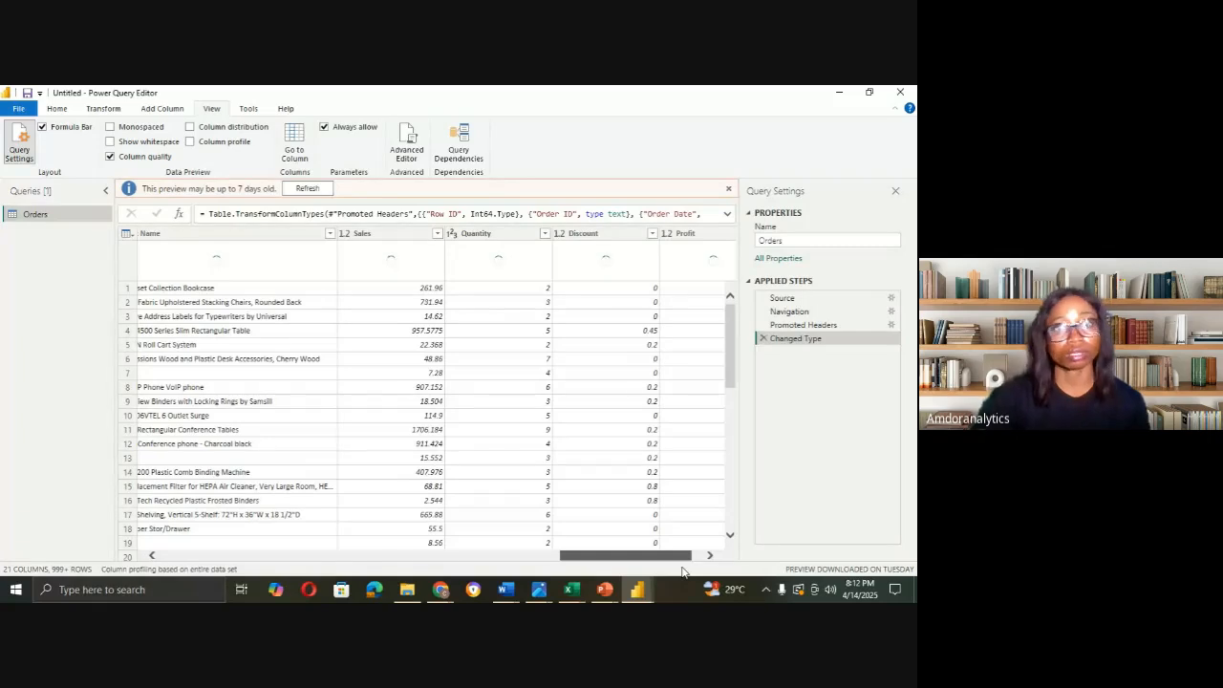
drag(682, 570, 697, 571)
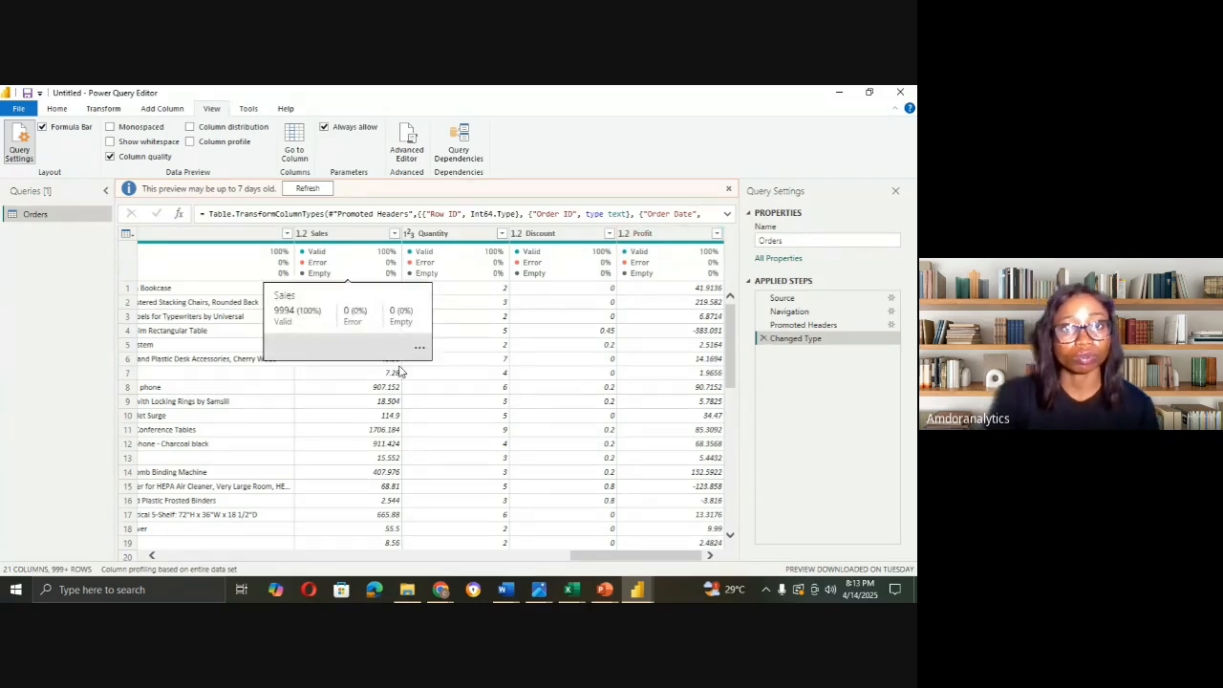
drag(647, 556, 638, 534)
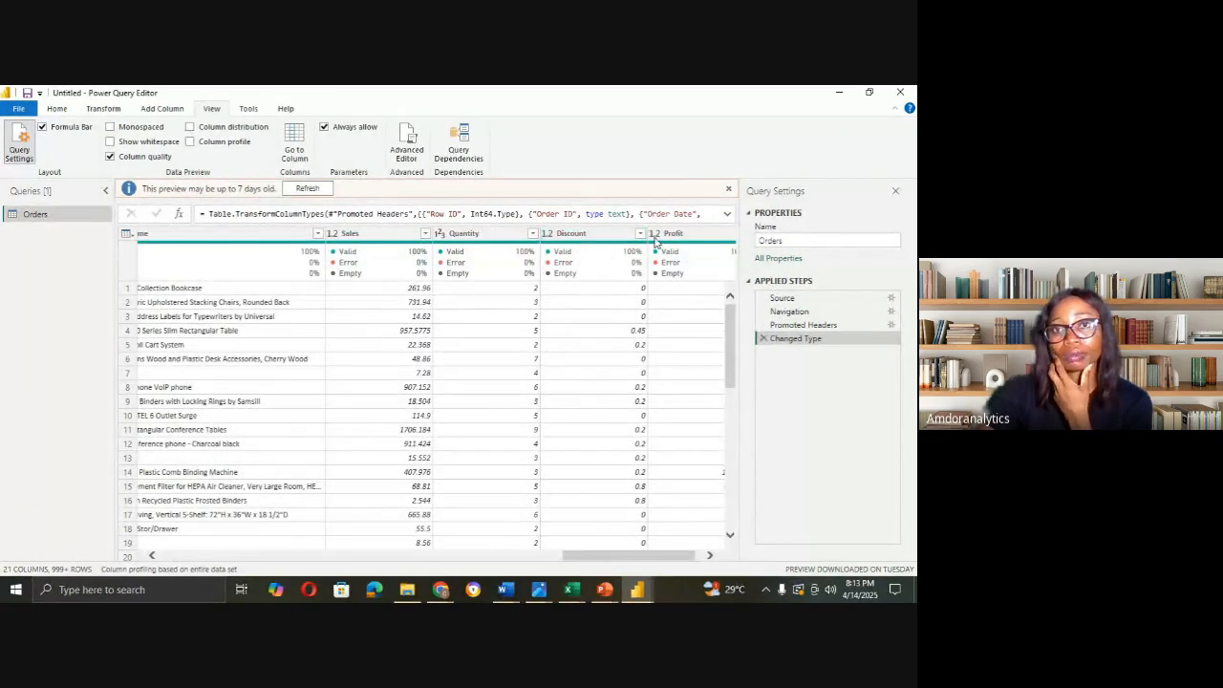
mouse_move(427, 234)
mouse_down()
mouse_move(406, 334)
mouse_move(426, 241)
mouse_up()
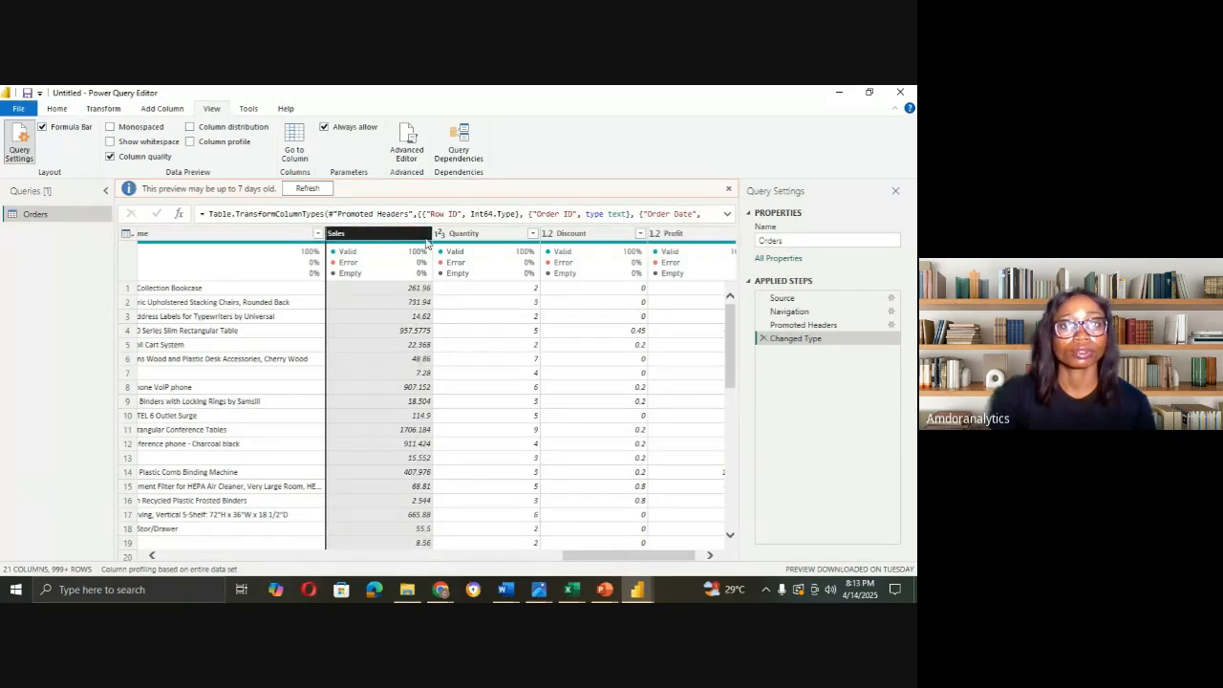
click(426, 234)
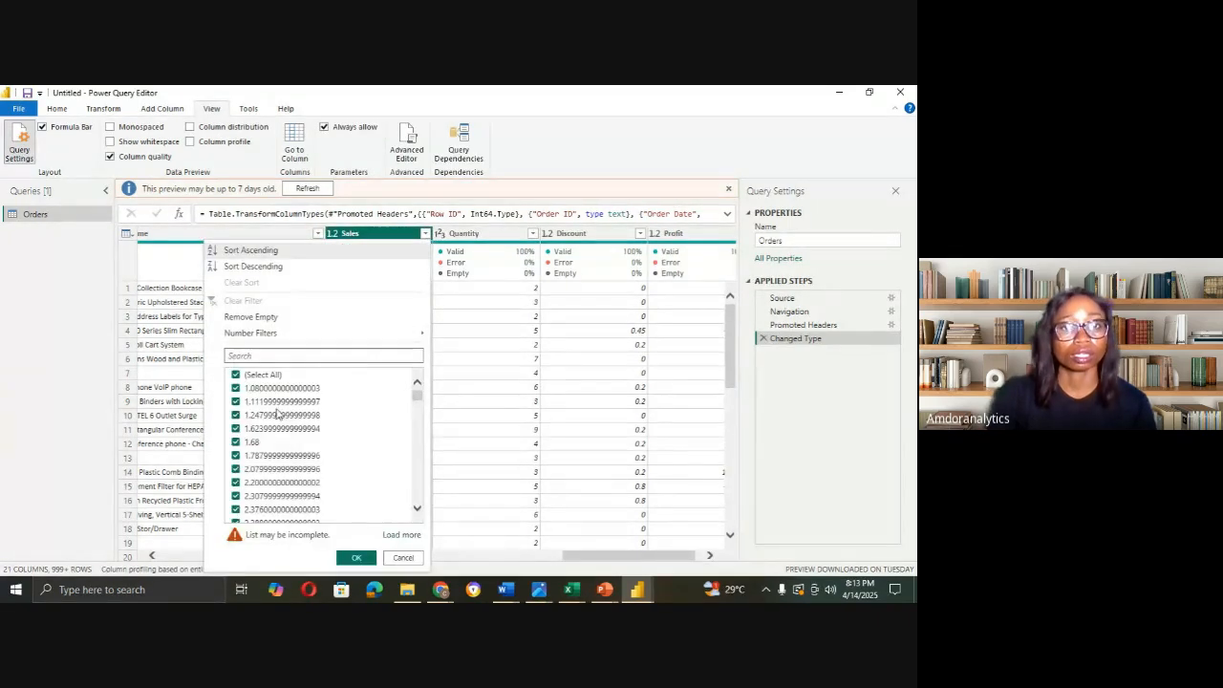
click(402, 535)
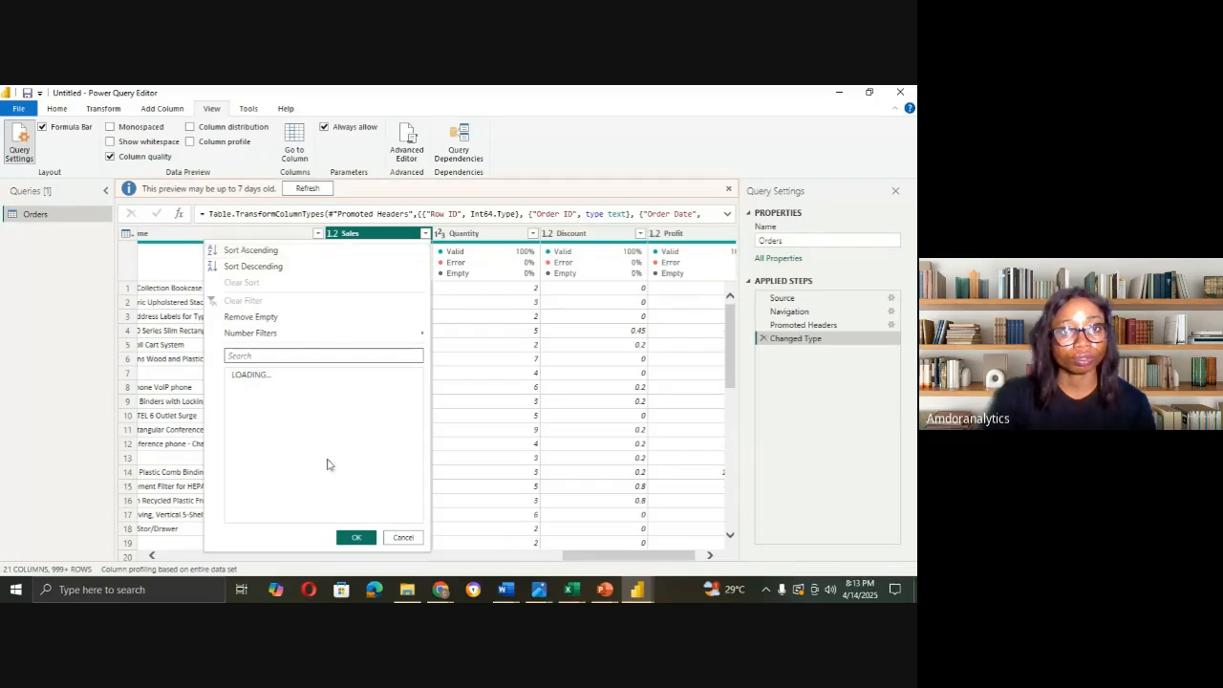
scroll(346, 429, down, 5)
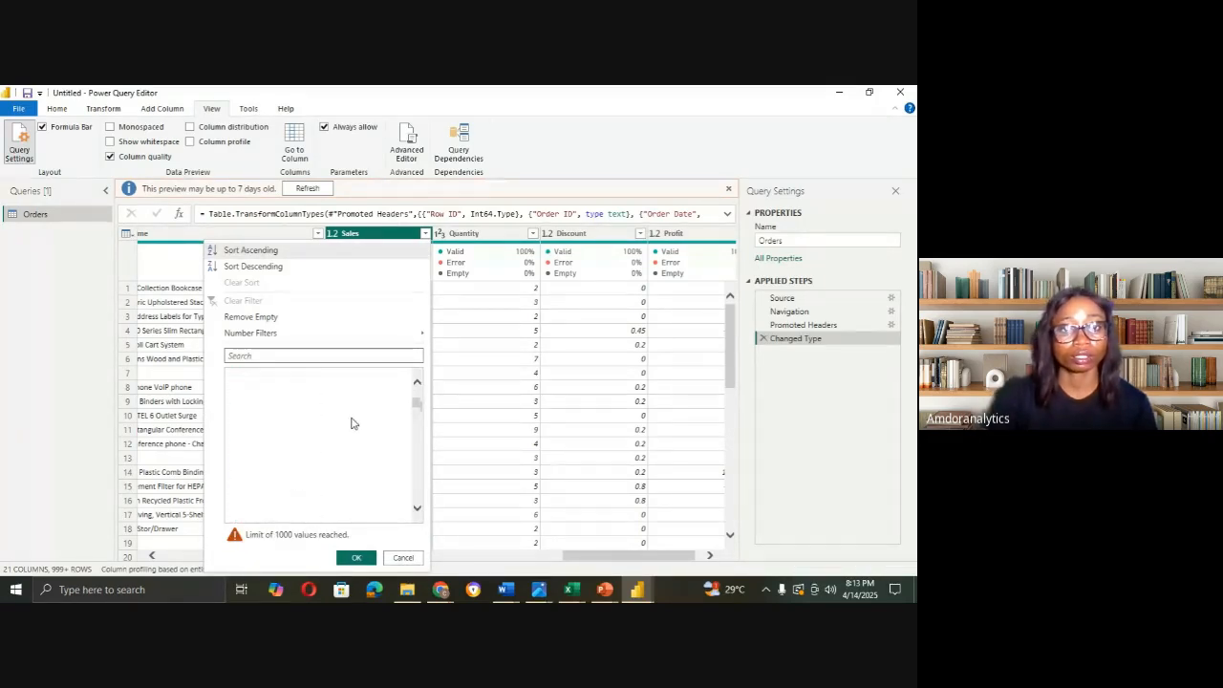
click(403, 558)
drag(648, 556, 204, 537)
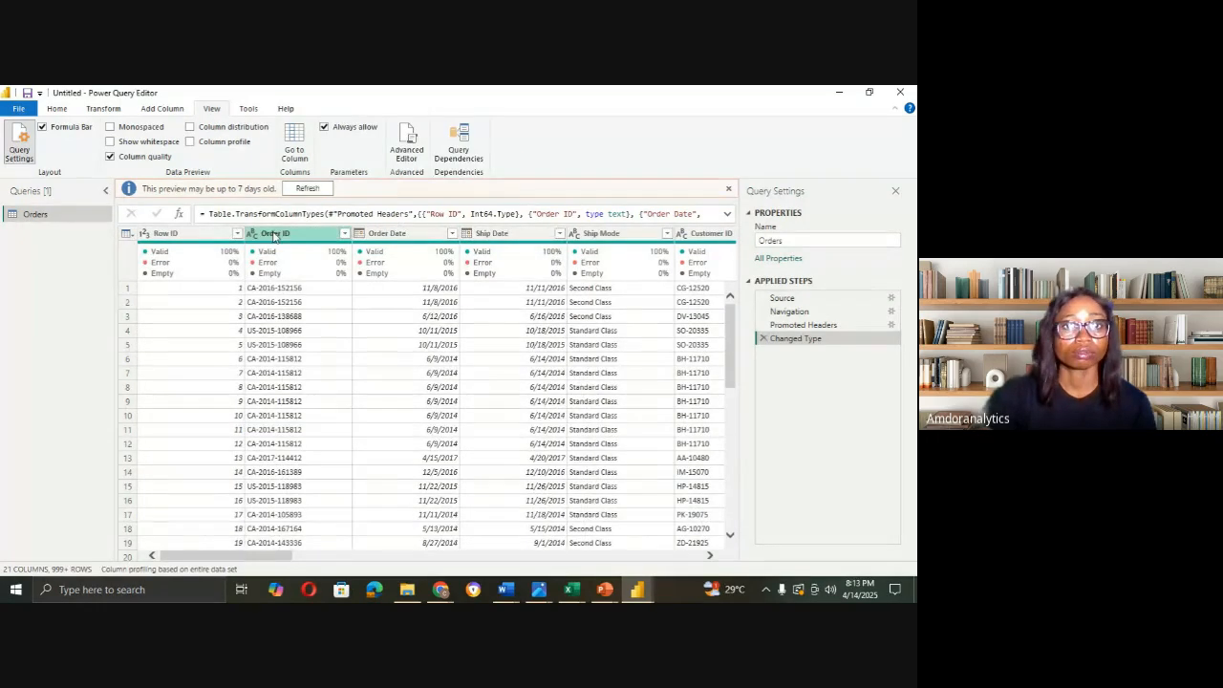
click(345, 235)
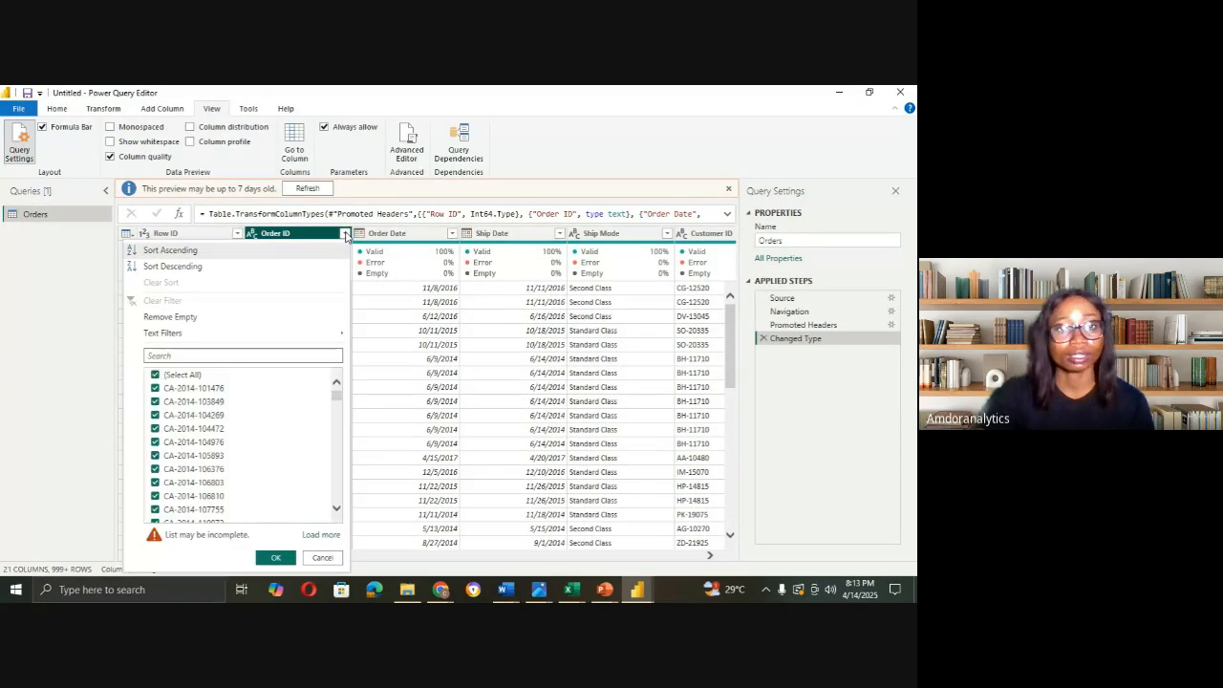
click(323, 534)
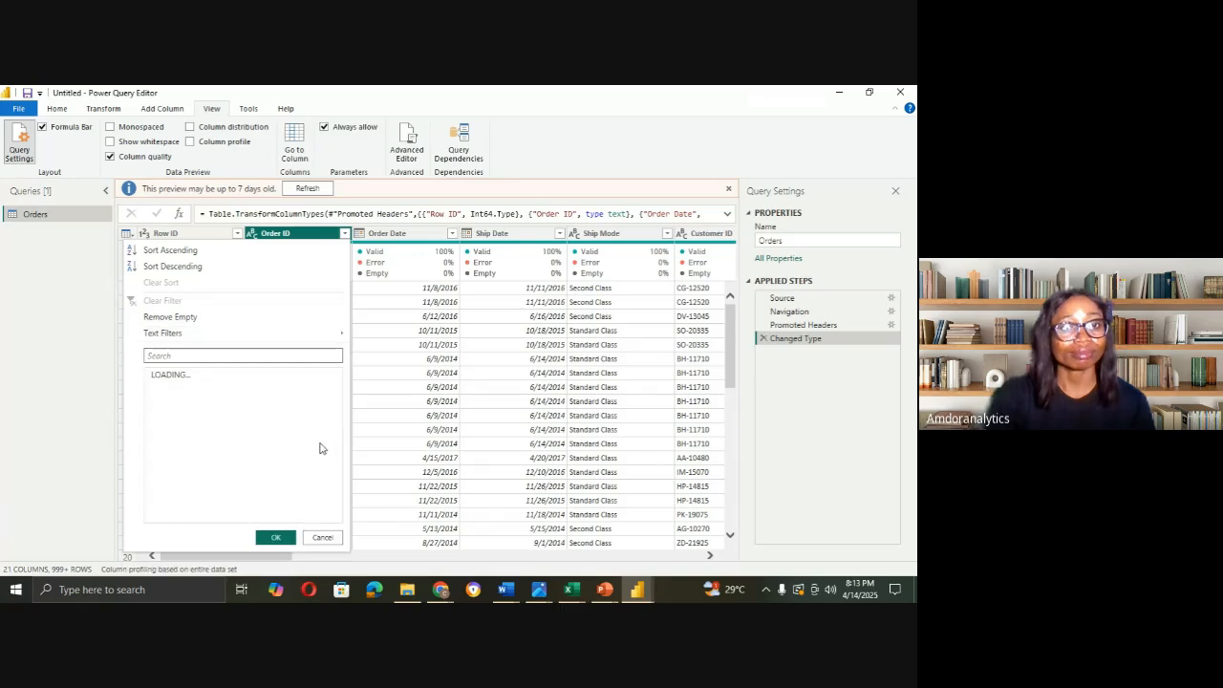
mouse_move(340, 400)
mouse_down()
mouse_move(343, 518)
mouse_move(341, 394)
mouse_up()
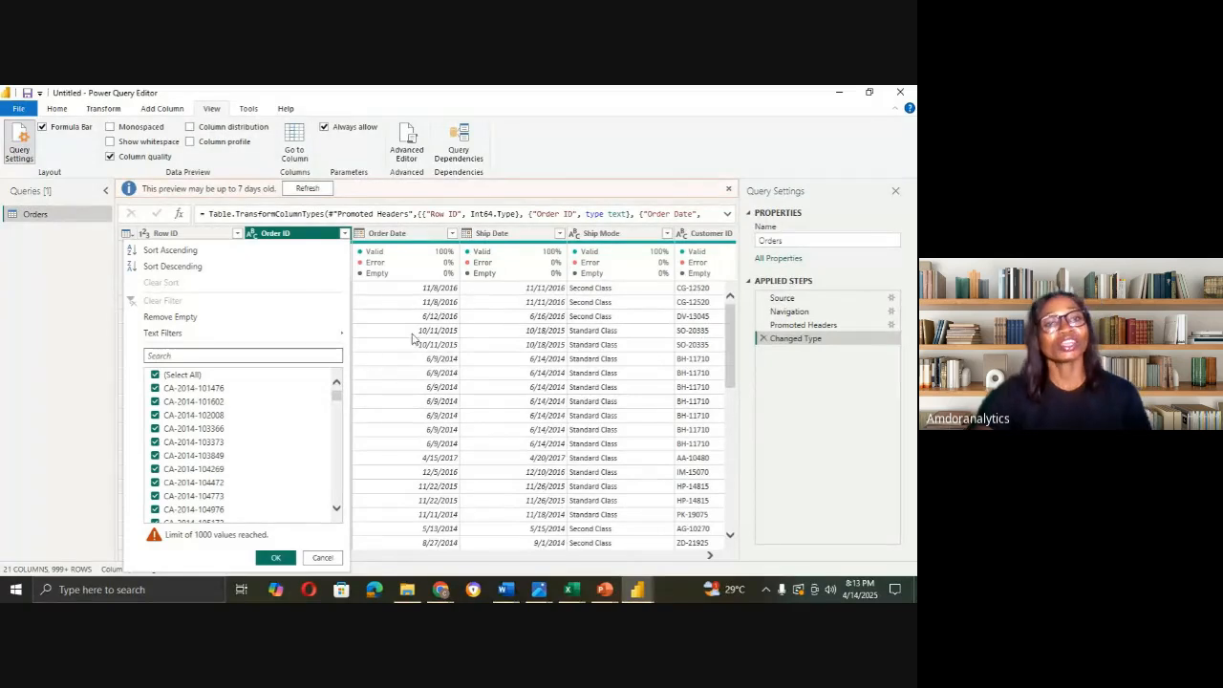
click(322, 558)
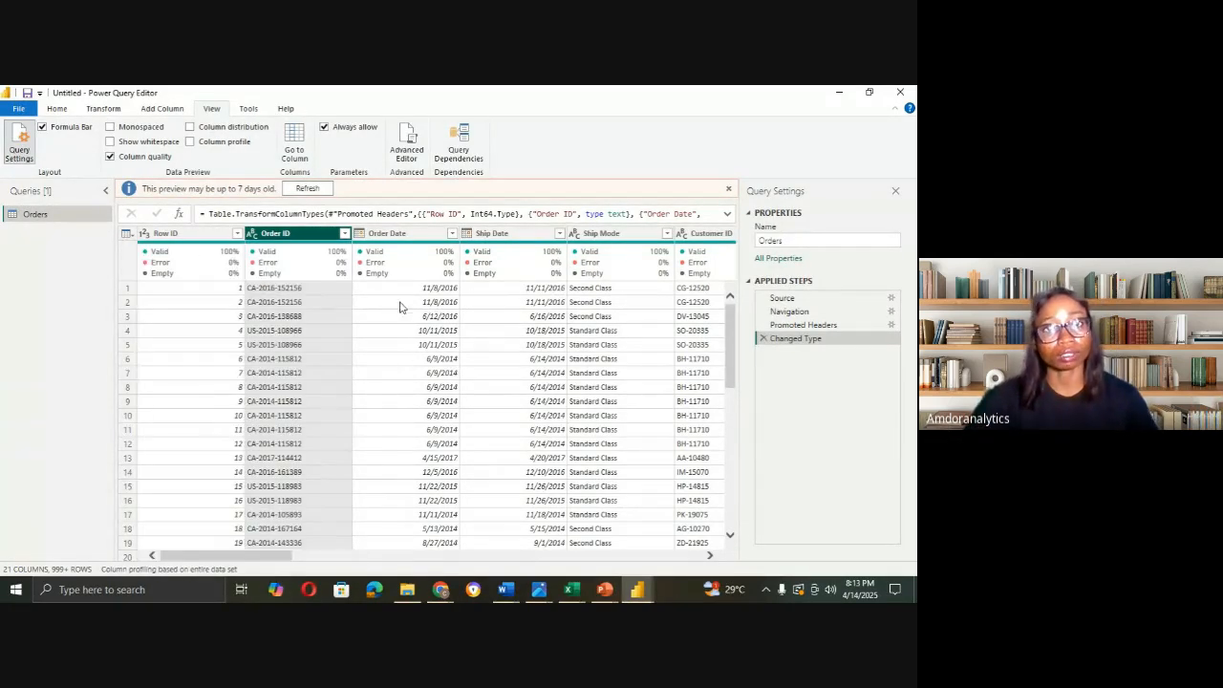
click(420, 234)
click(527, 235)
click(603, 234)
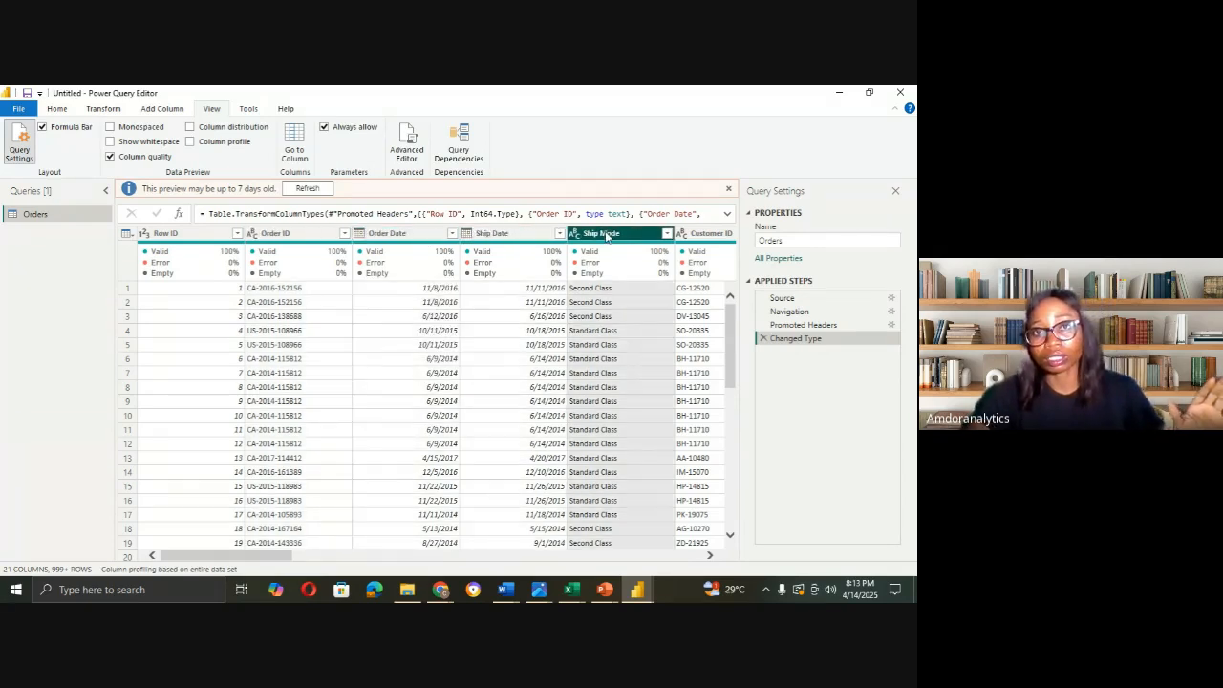
click(681, 235)
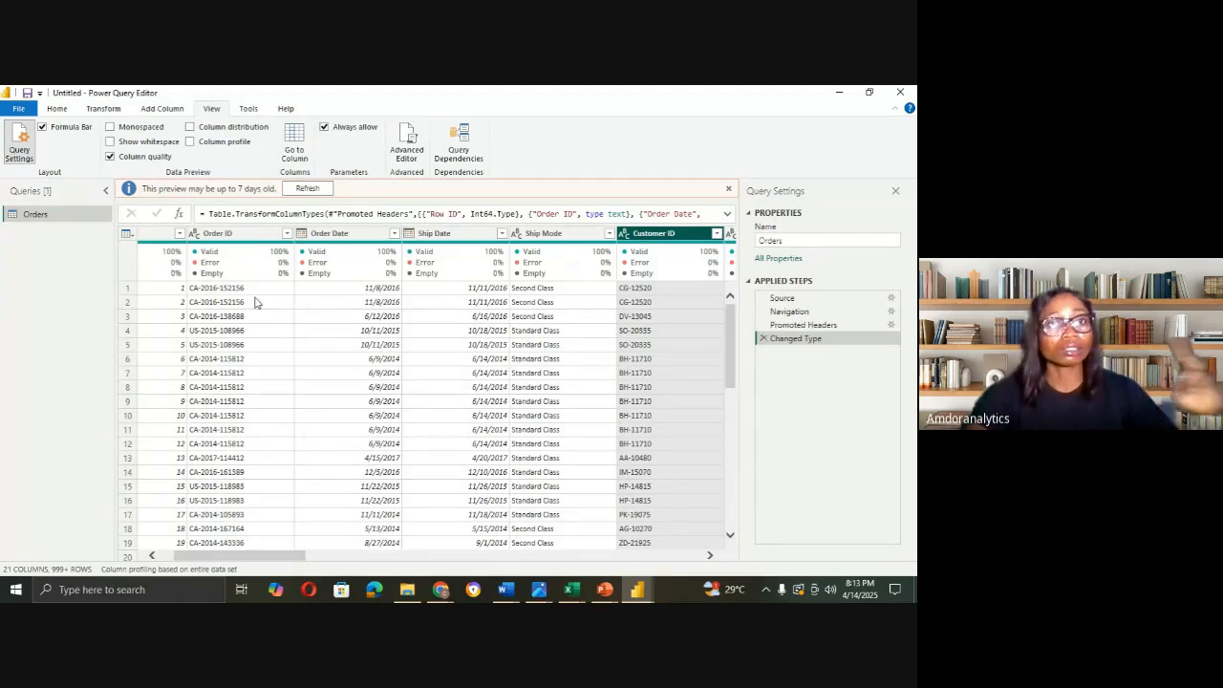
drag(287, 559, 273, 559)
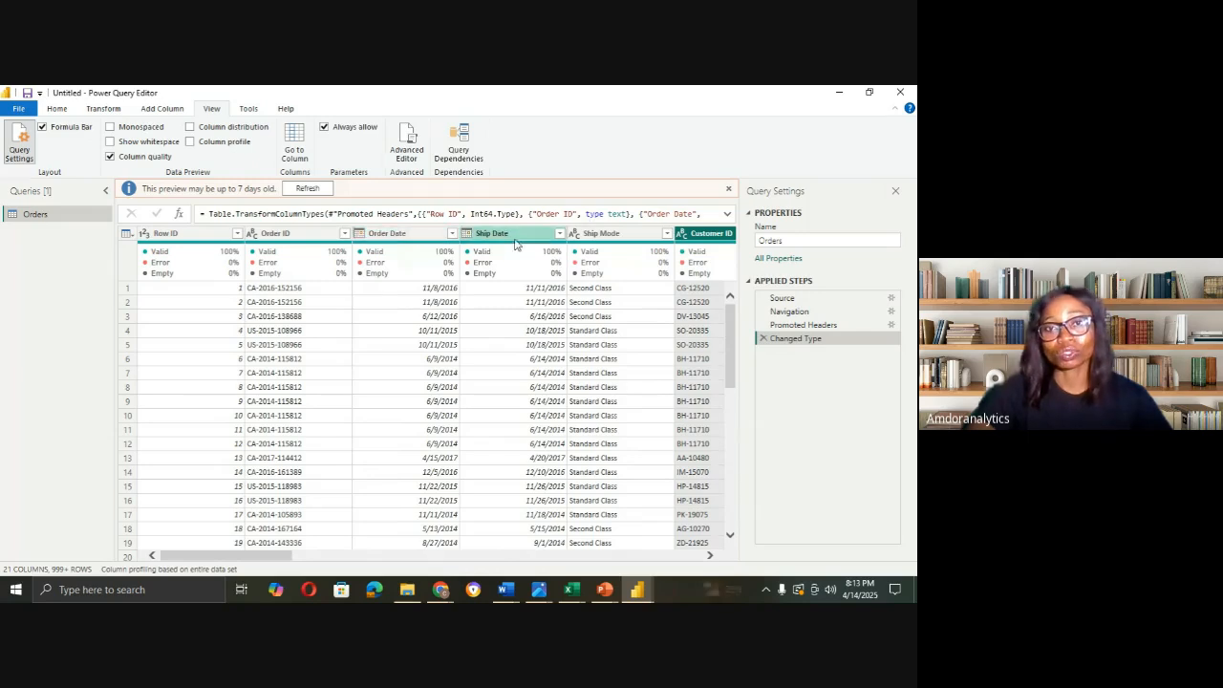
click(574, 234)
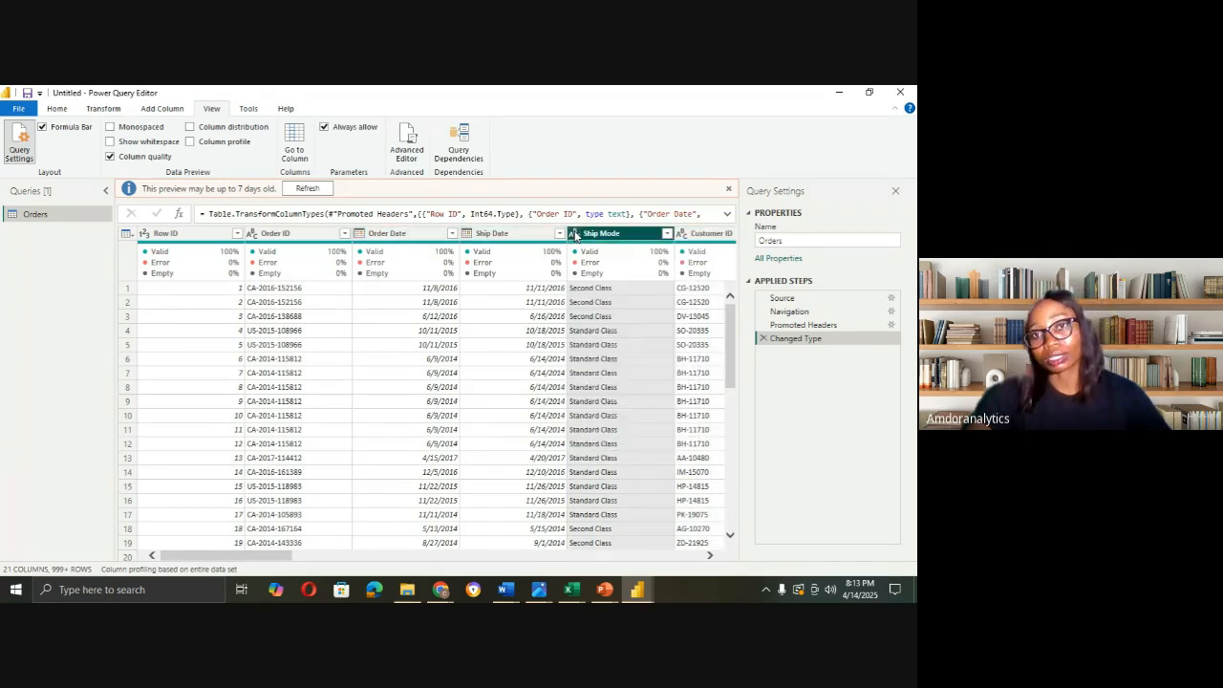
click(707, 236)
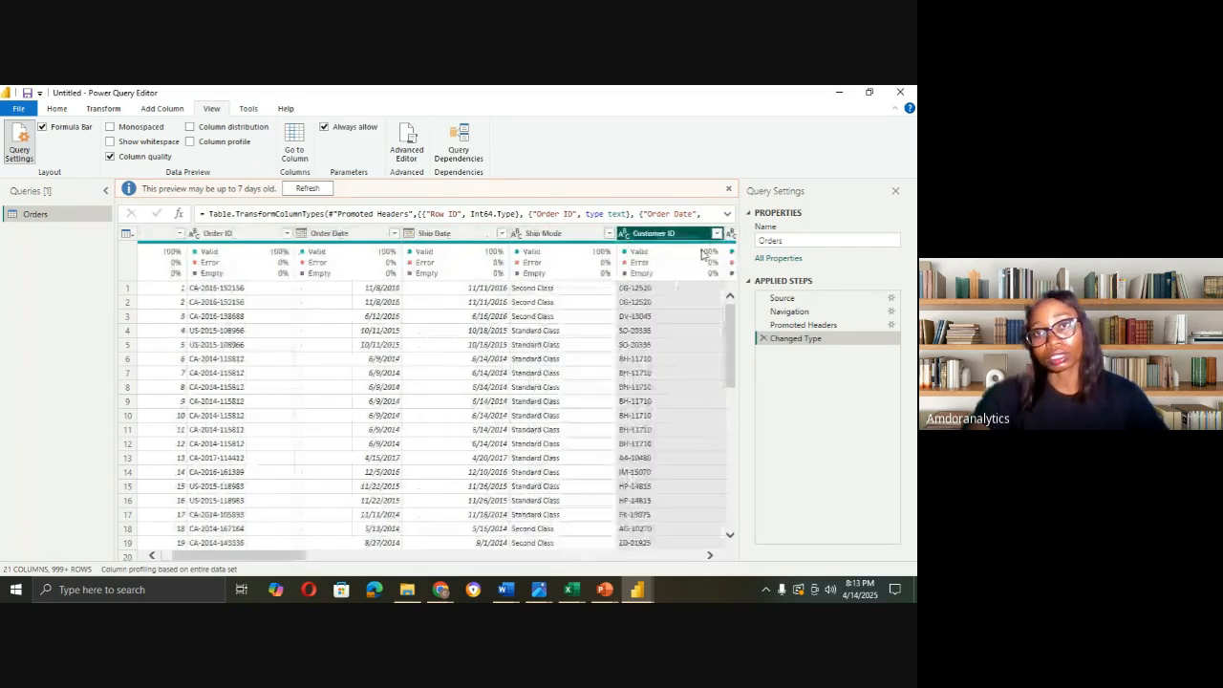
drag(292, 557, 387, 557)
click(374, 236)
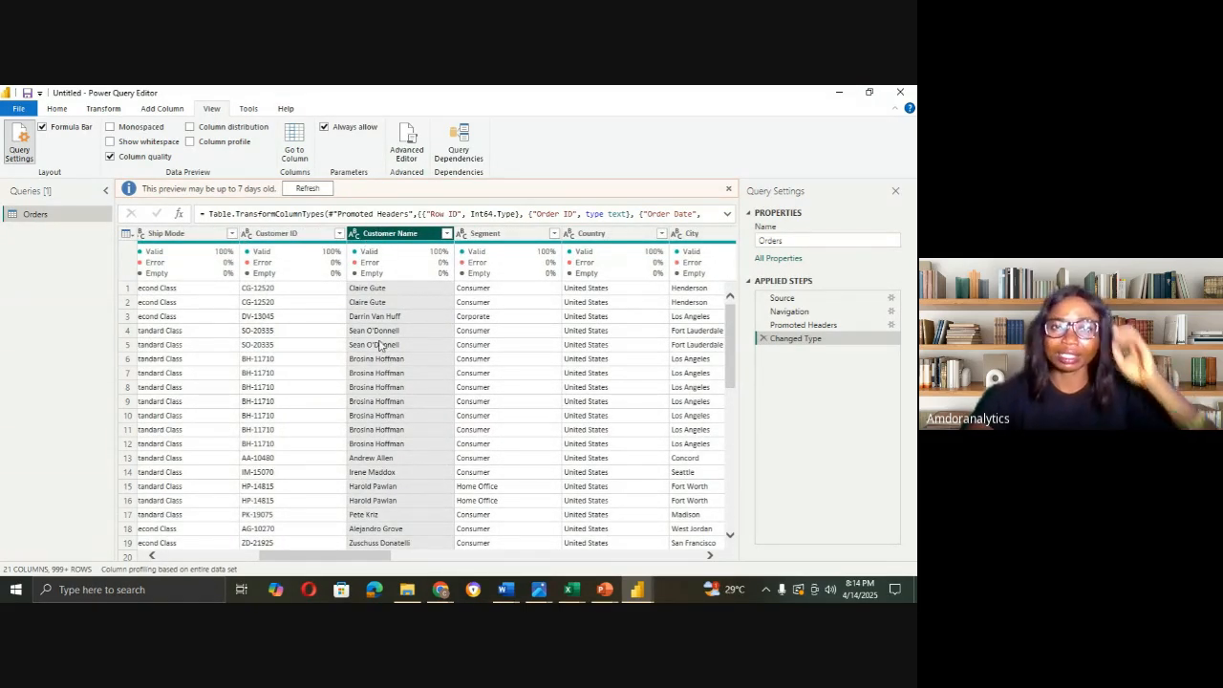
click(354, 234)
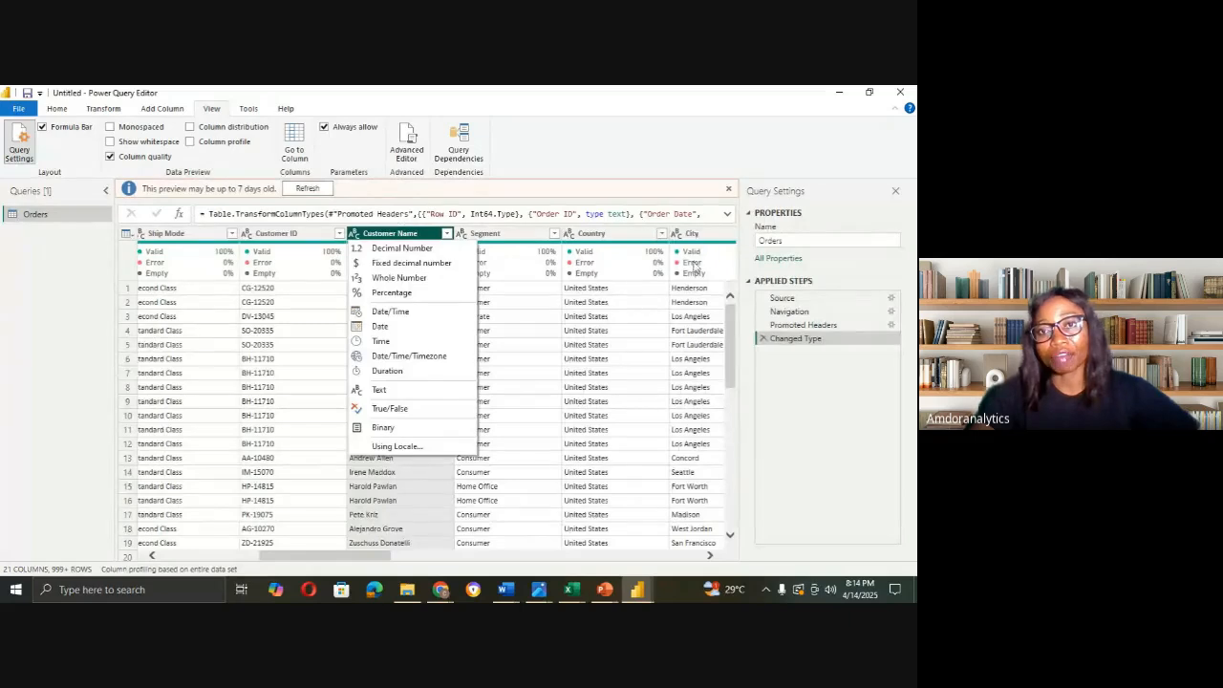
click(377, 559)
drag(378, 559, 526, 565)
click(268, 235)
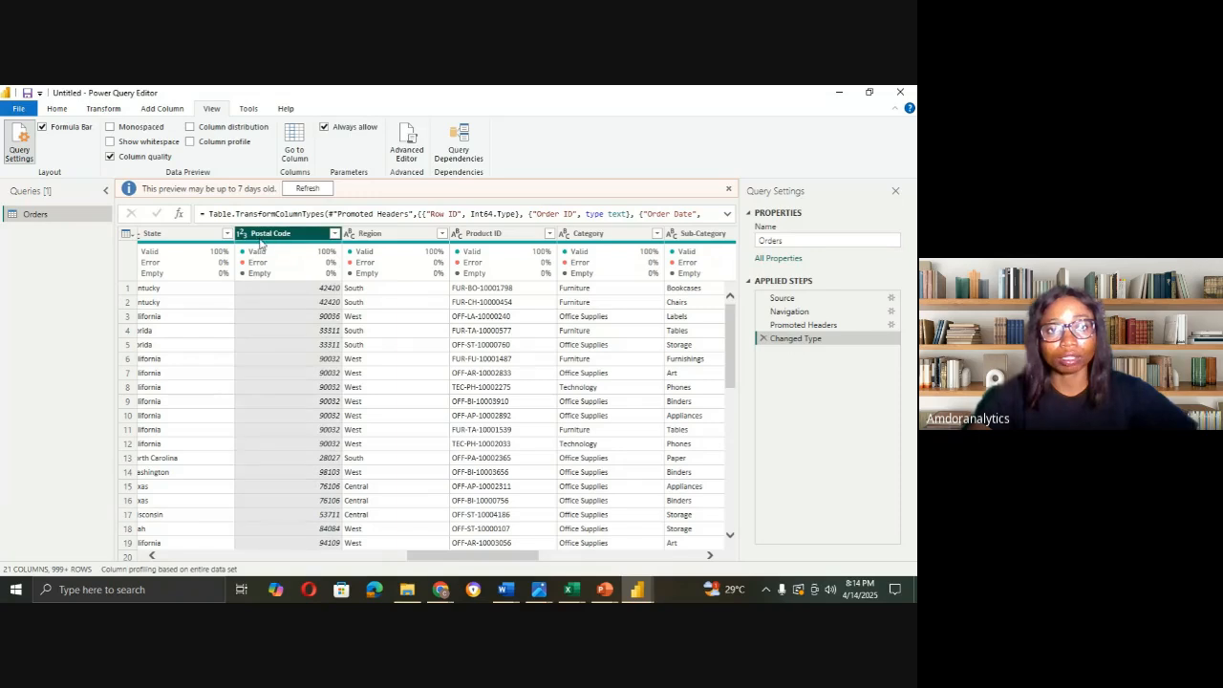
click(240, 235)
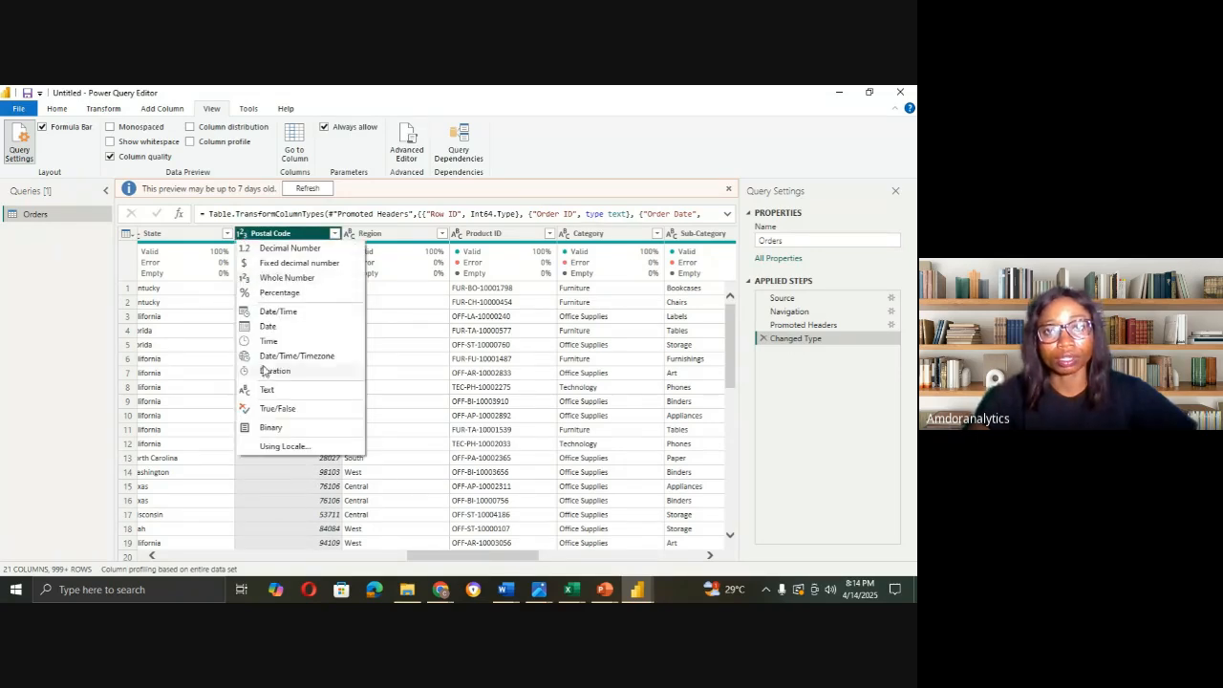
drag(463, 559, 614, 559)
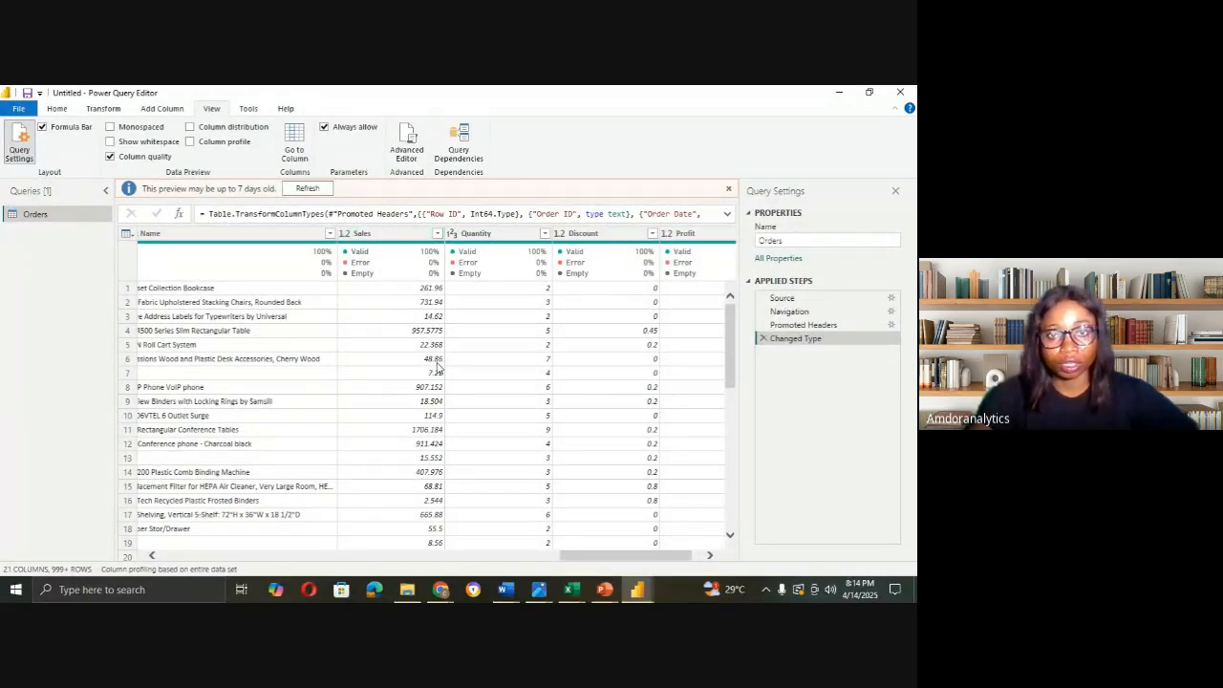
click(345, 233)
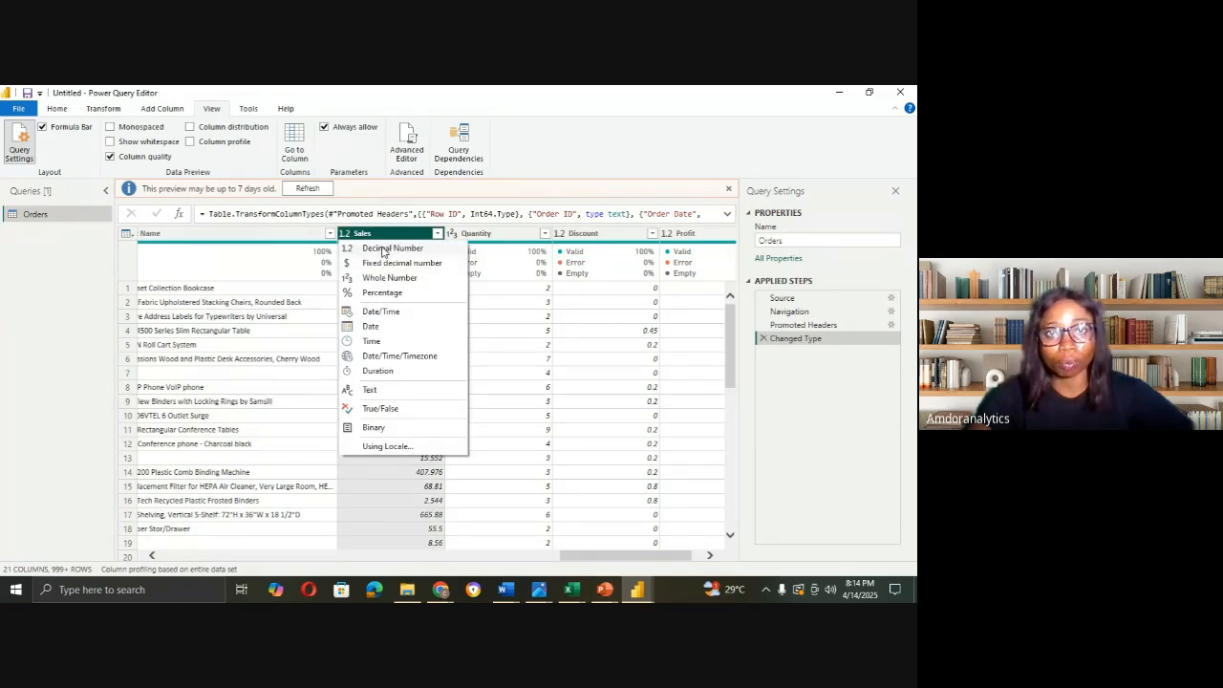
click(506, 239)
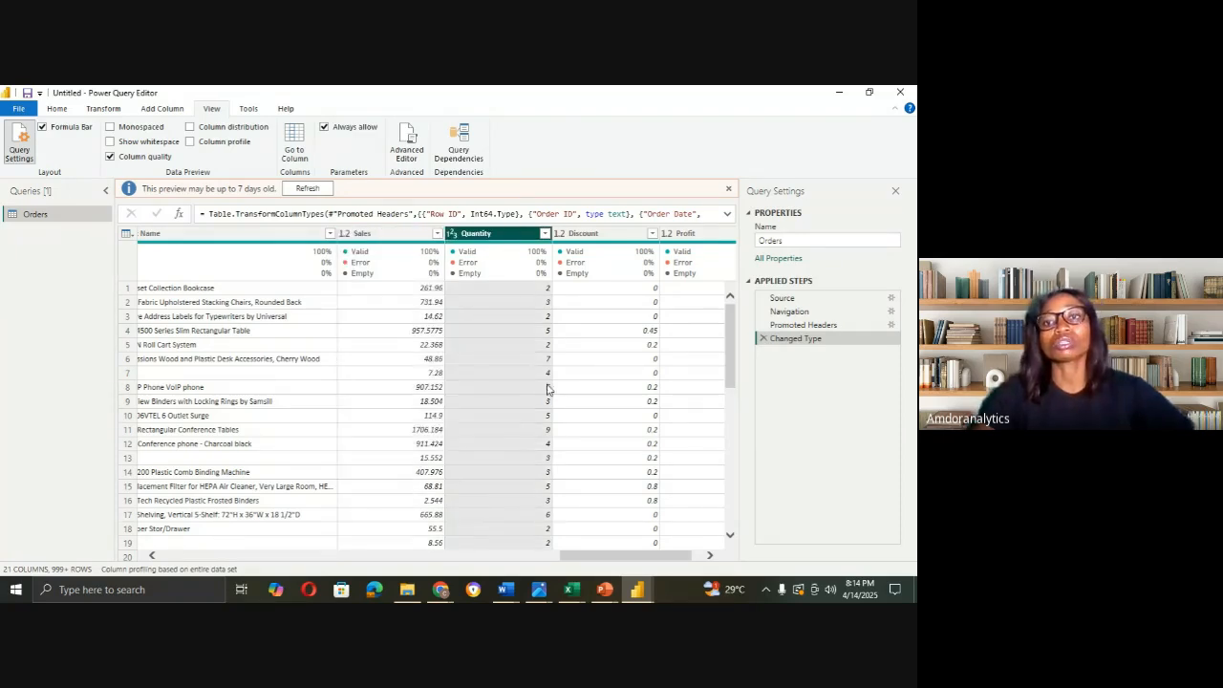
drag(673, 561, 272, 564)
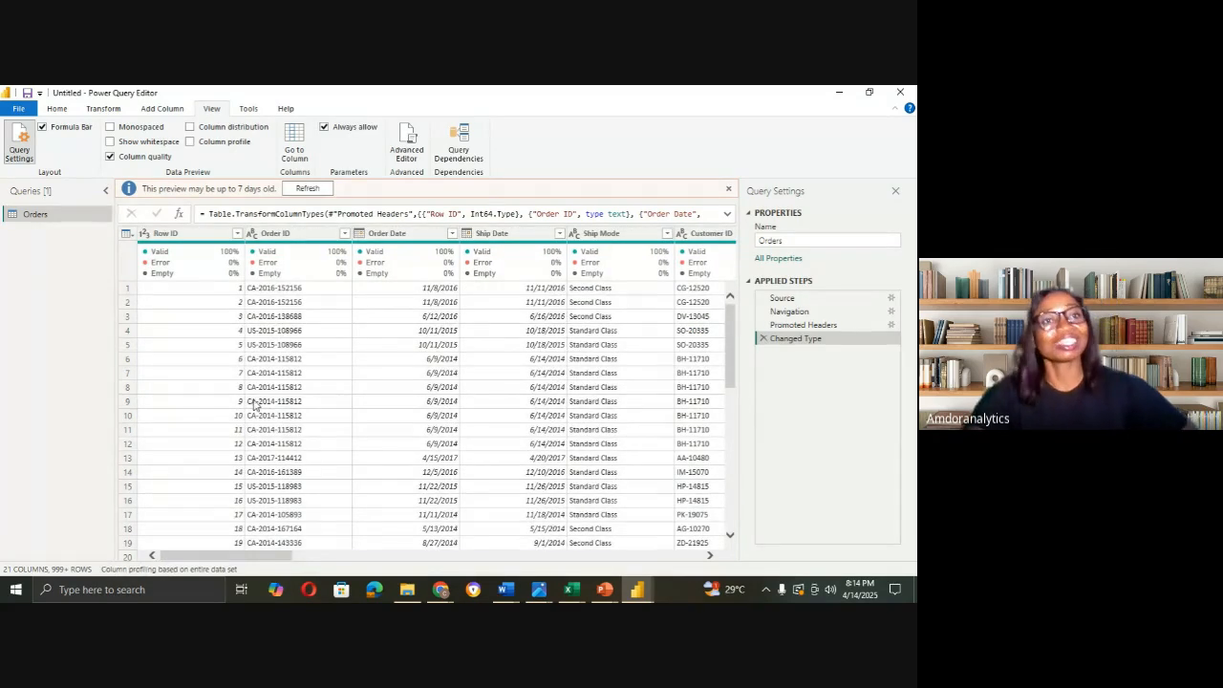
Step: Leave the Power Query Editor using Close from the Home tab's Close & Apply menu
click(57, 109)
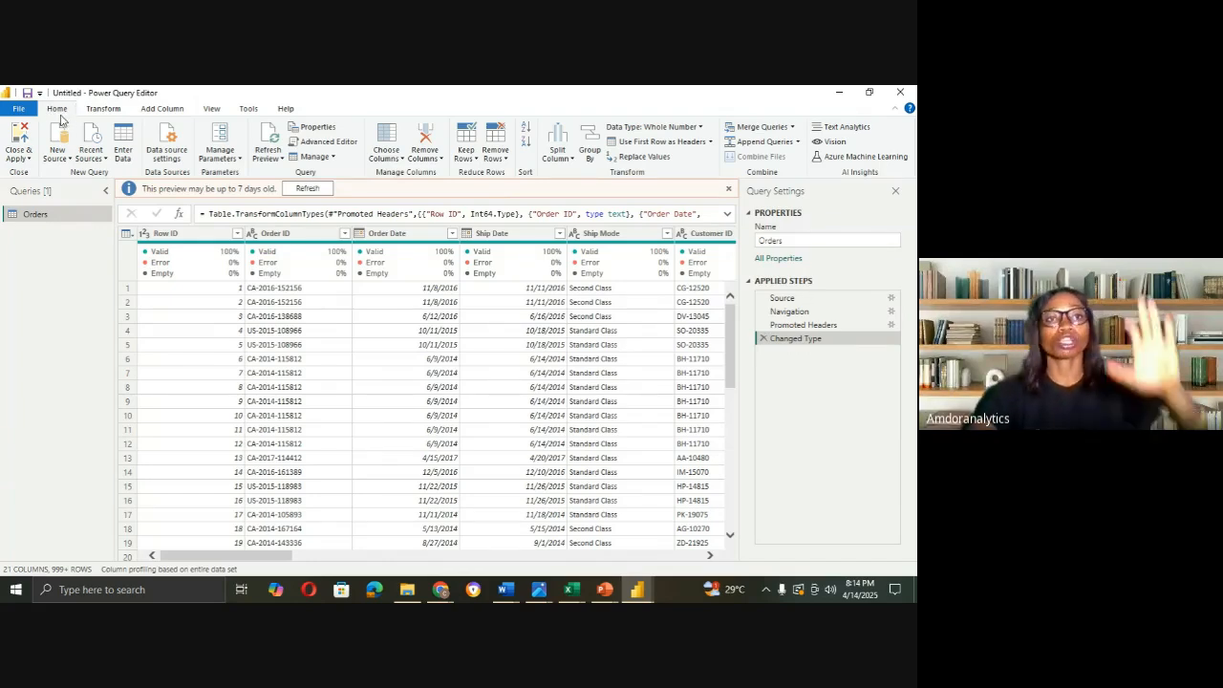
click(31, 161)
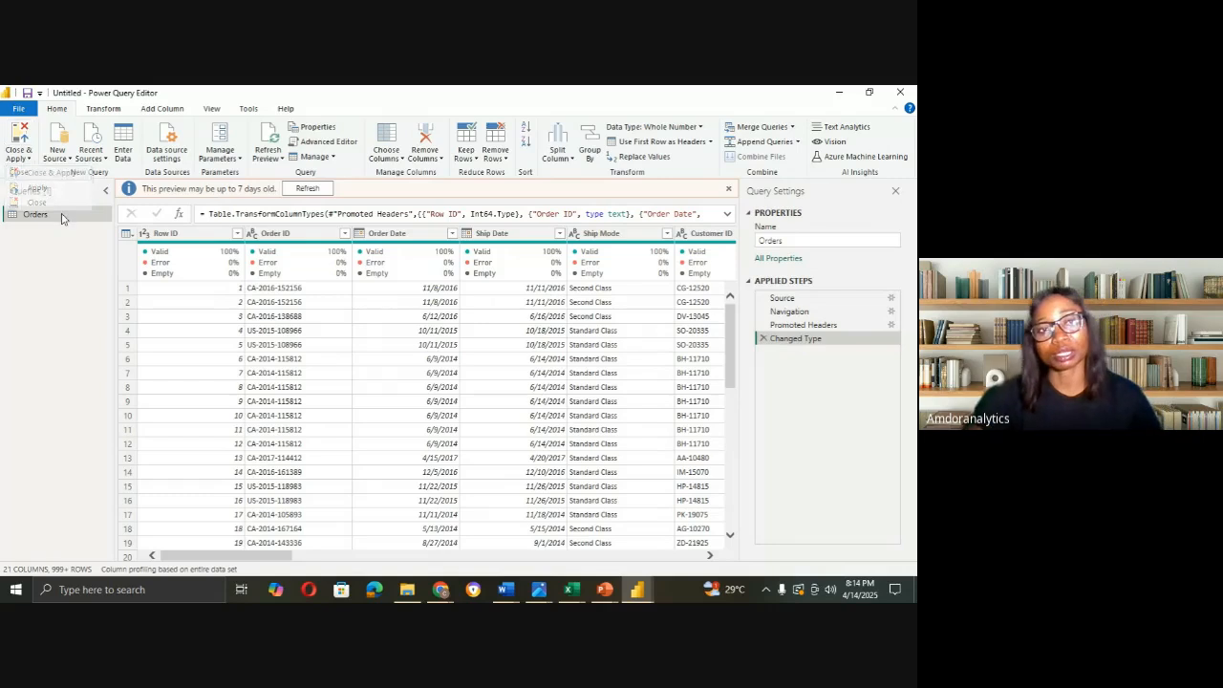
click(58, 203)
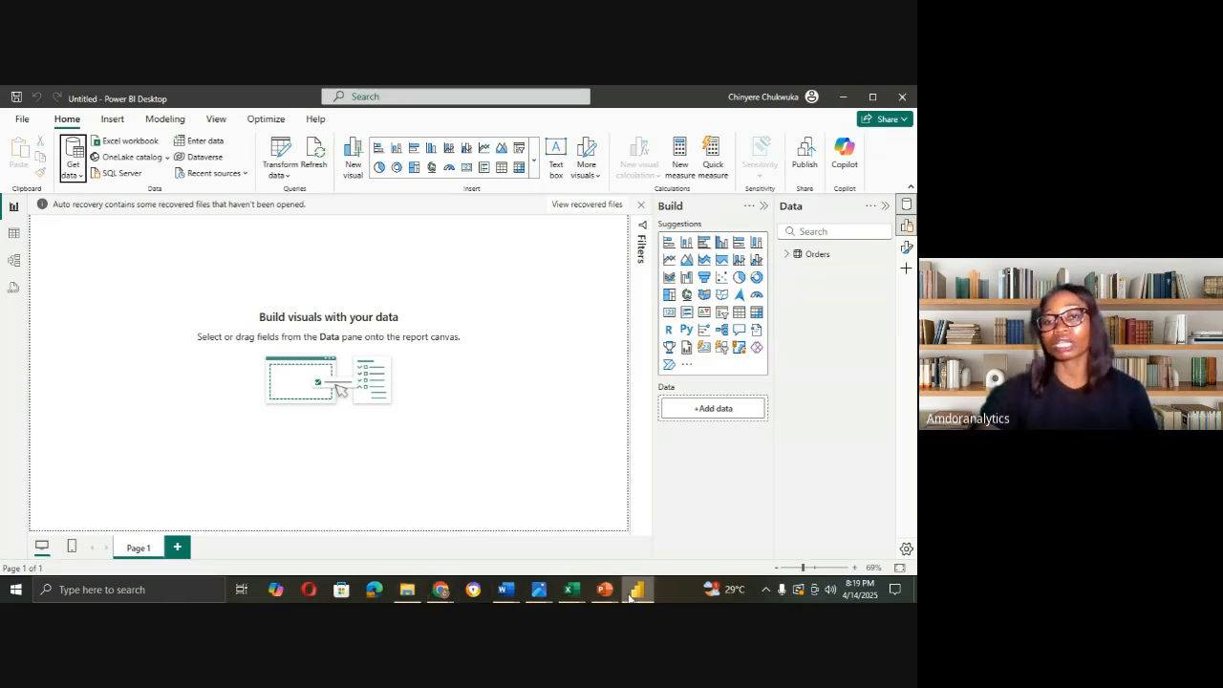
Step: Switch from Power BI Desktop to the masterclass deck at slide 9, Business Problem
mouse_move(609, 594)
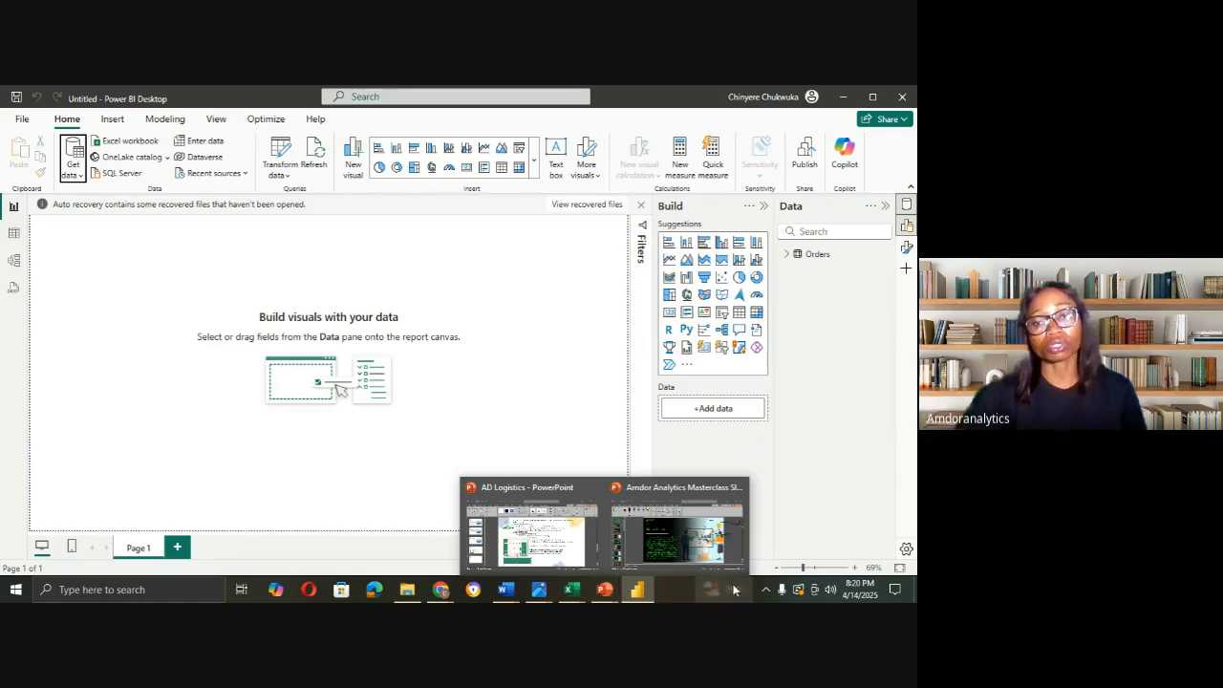
click(680, 540)
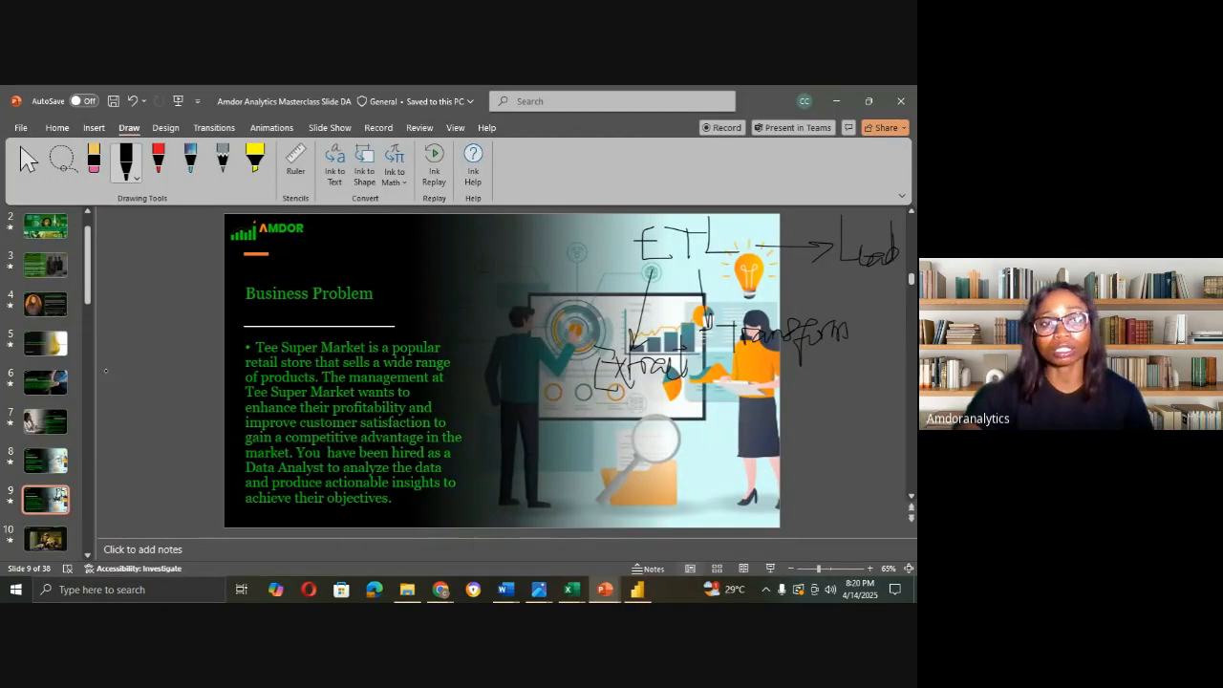
Step: Select slide 11, Why Choose Amdor Analytics, and start the slide show from it
drag(89, 268, 93, 320)
click(43, 309)
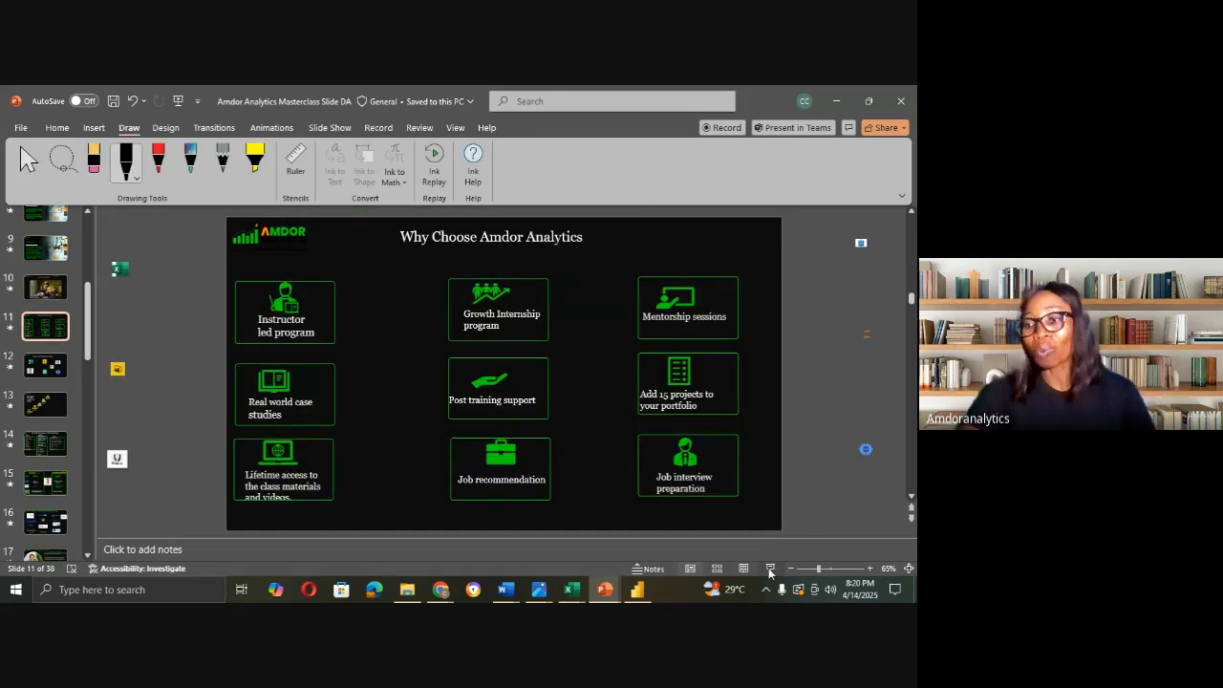
click(769, 569)
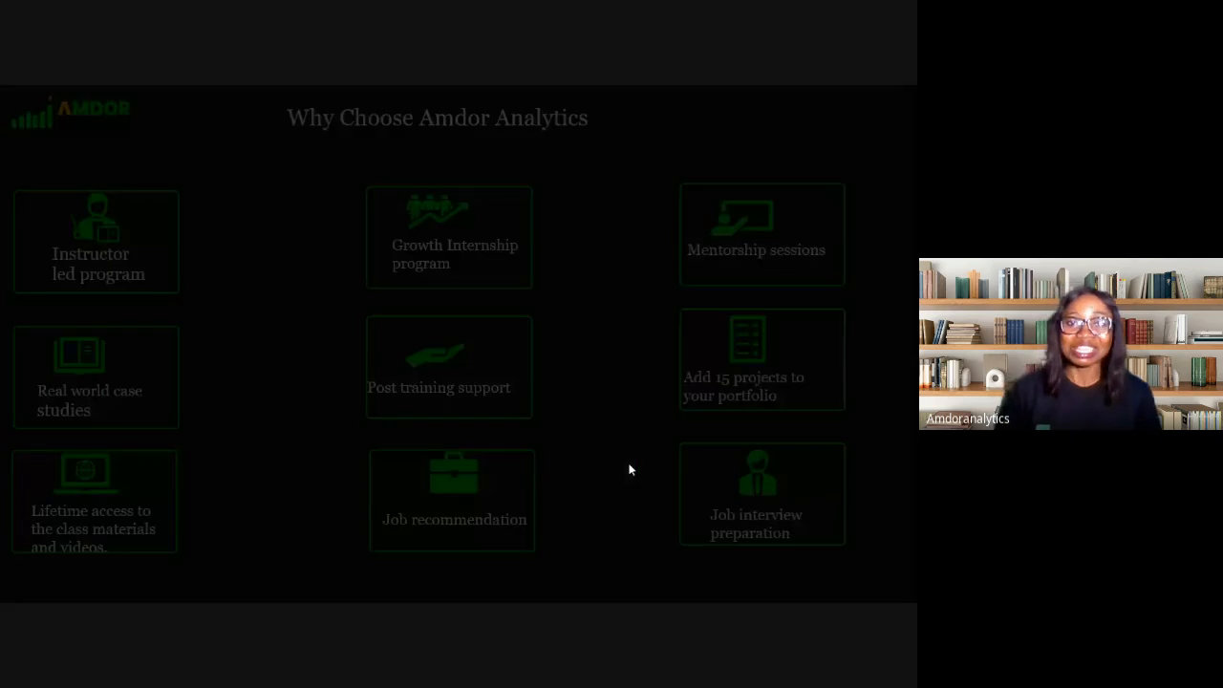